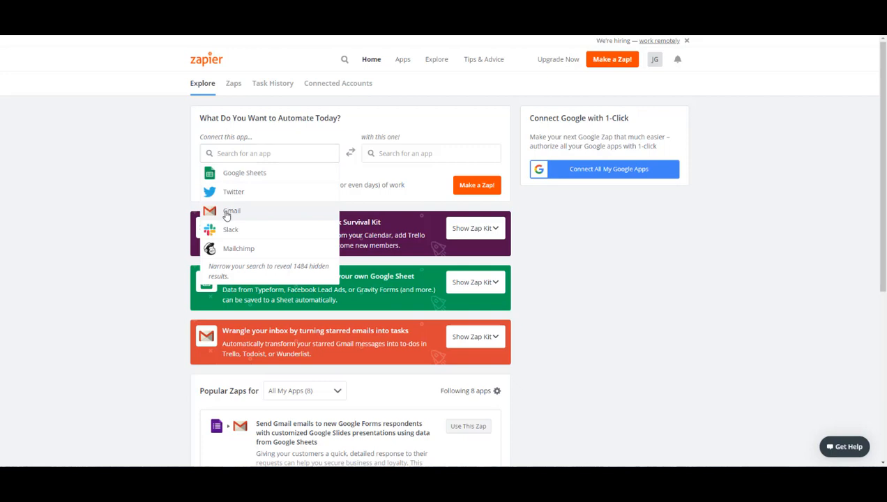
# Step: Choose Gmail as the app to connect and Google Sheets as the app it connects with
pyautogui.click(227, 211)
pyautogui.click(401, 153)
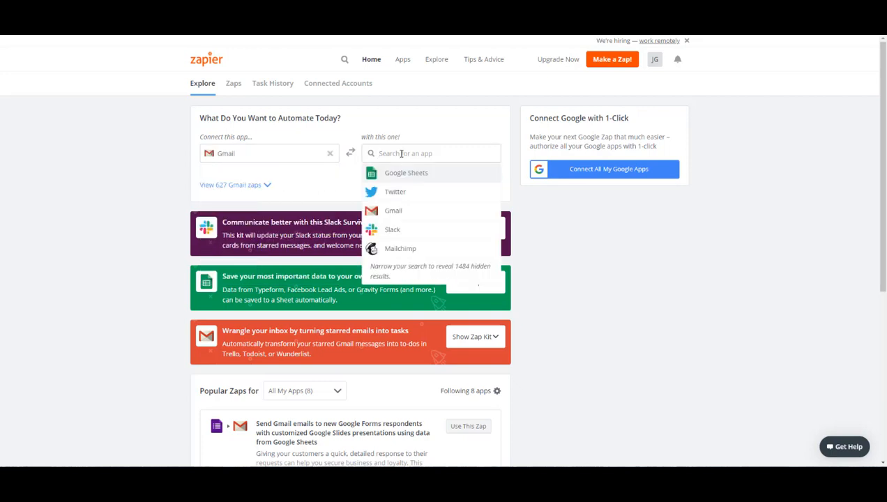
pyautogui.click(426, 180)
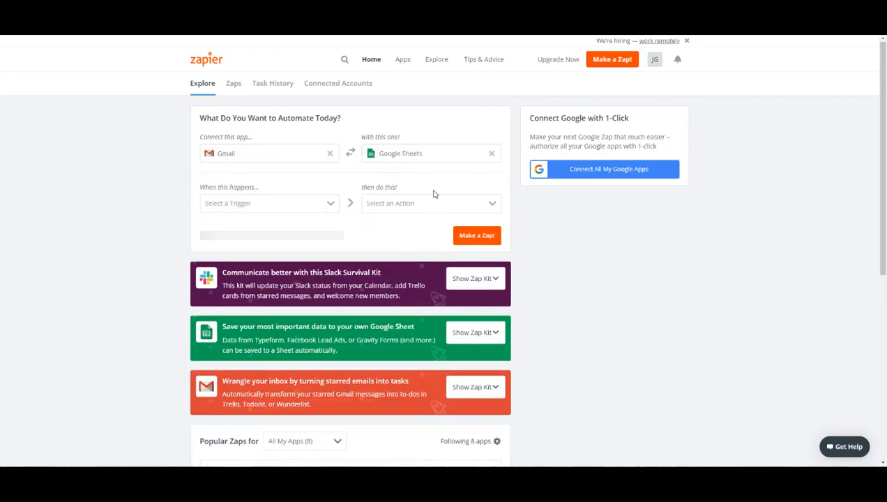
# Step: Set New Email as the trigger and Create Spreadsheet Row as the action, and start building a Zap from that combination
pyautogui.click(270, 205)
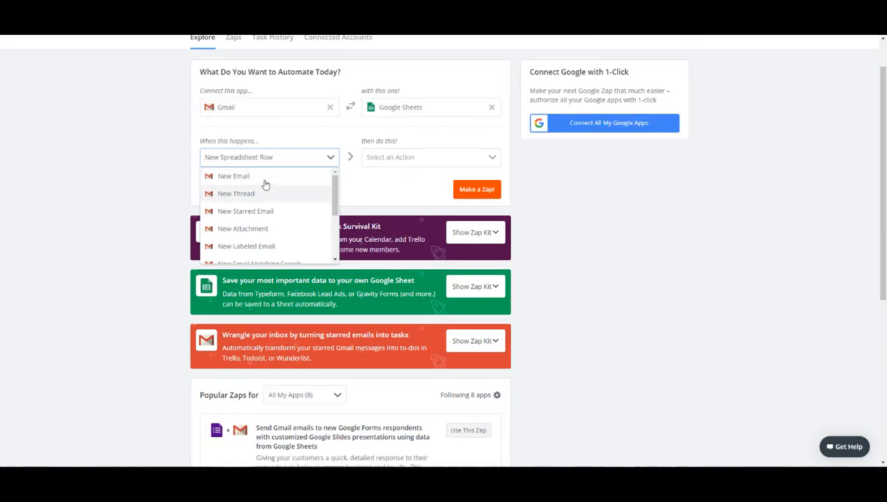
pyautogui.click(268, 177)
pyautogui.click(417, 165)
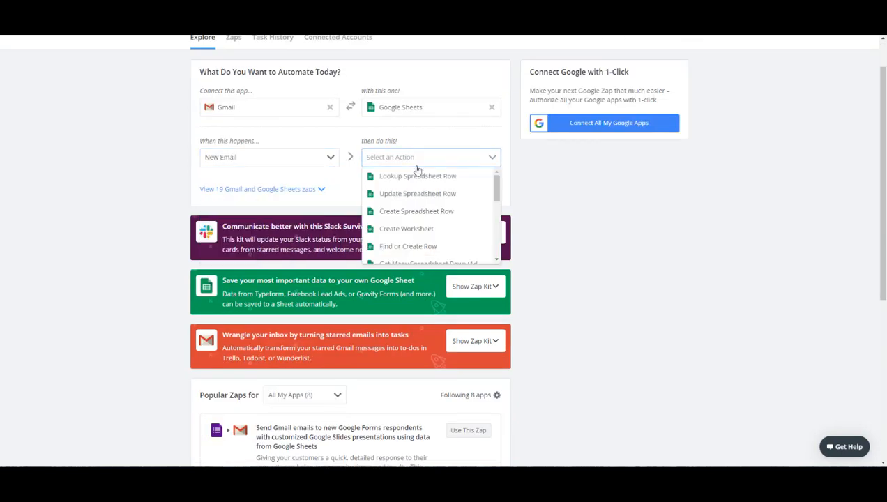
pyautogui.click(429, 216)
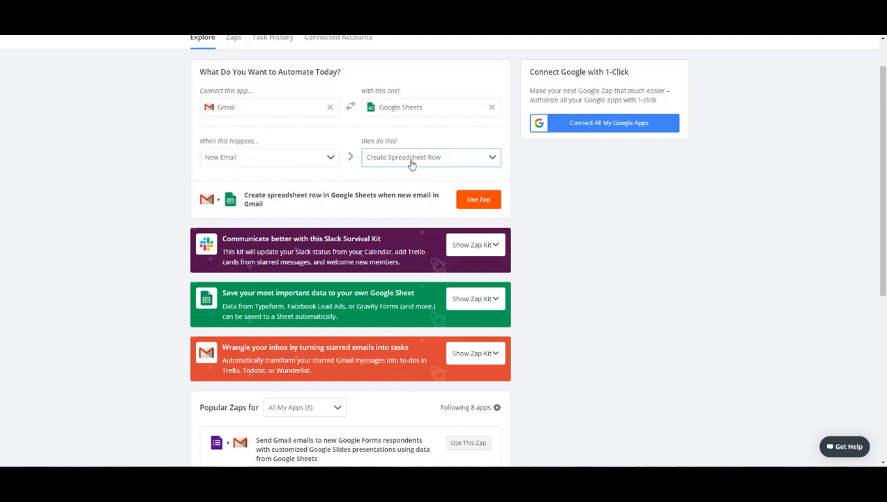
pyautogui.click(472, 203)
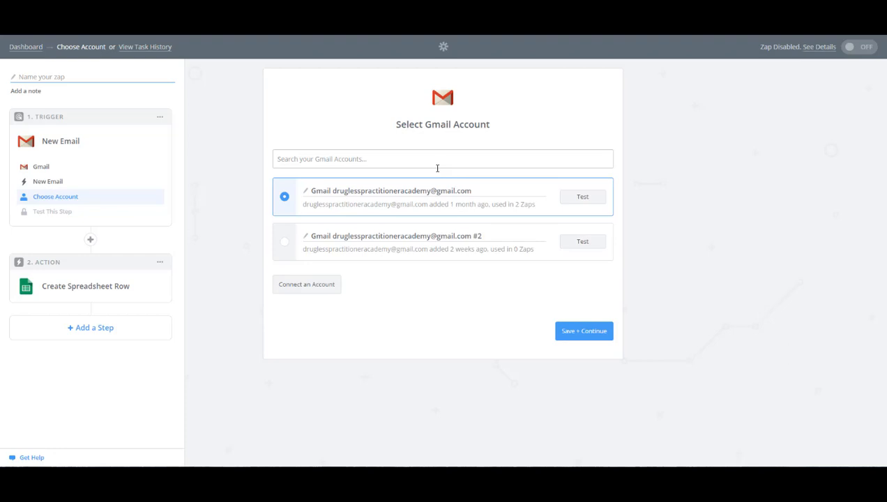
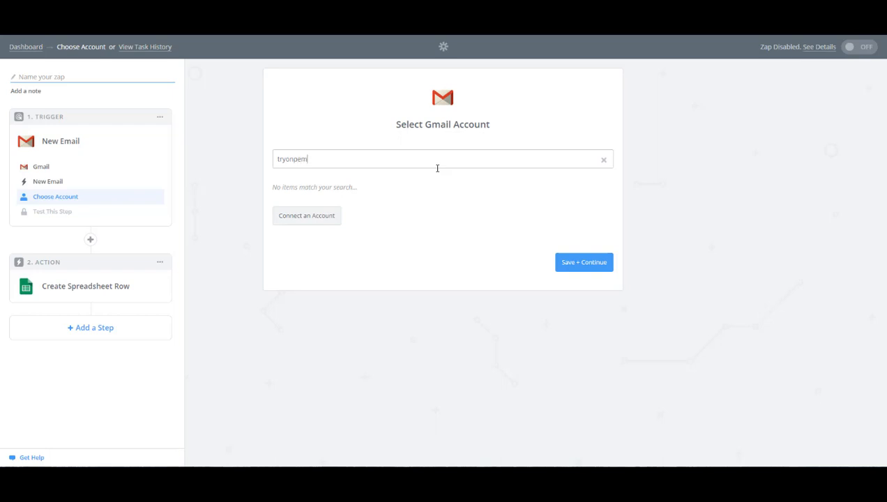
# Step: Search the Gmail accounts for the client's e-mail address
pyautogui.press('Return')
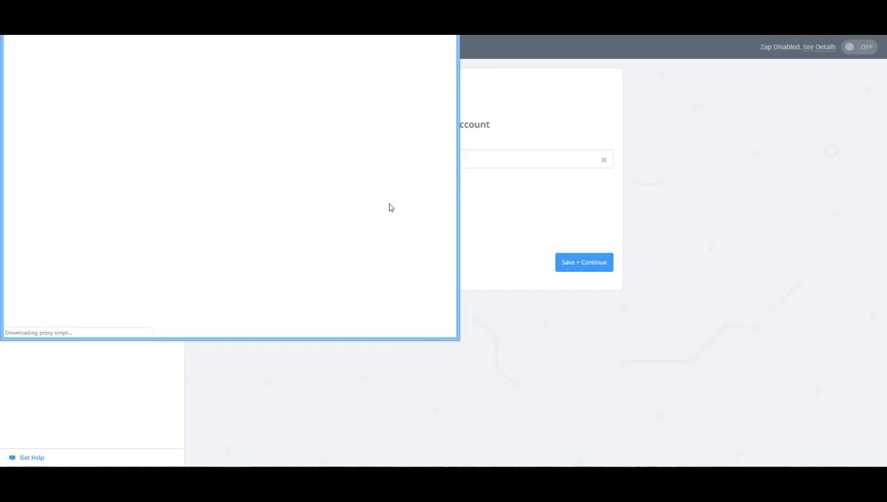
# Step: Connect the client's Gmail account by allowing Zapier access, and test and save it for the trigger
pyautogui.click(192, 265)
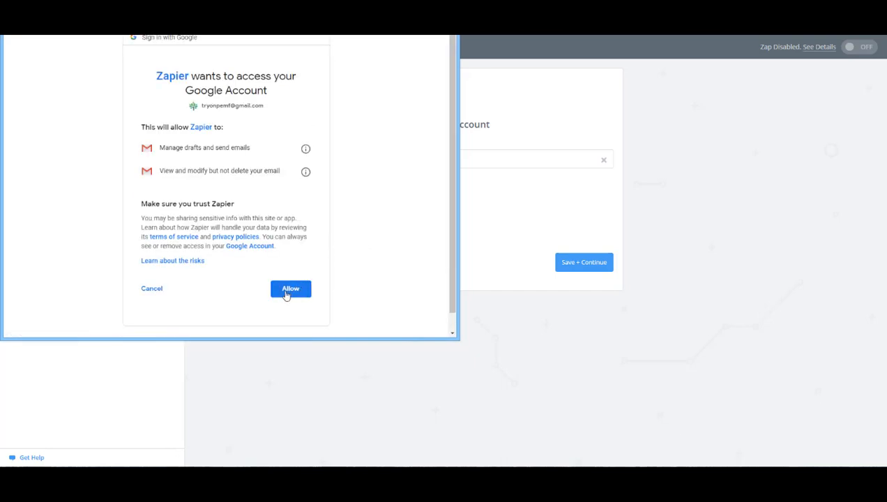
pyautogui.click(290, 289)
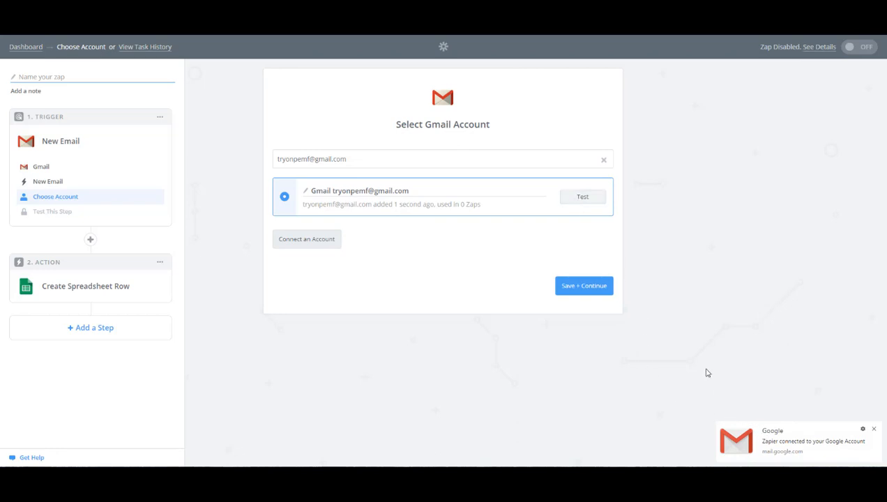
pyautogui.click(574, 199)
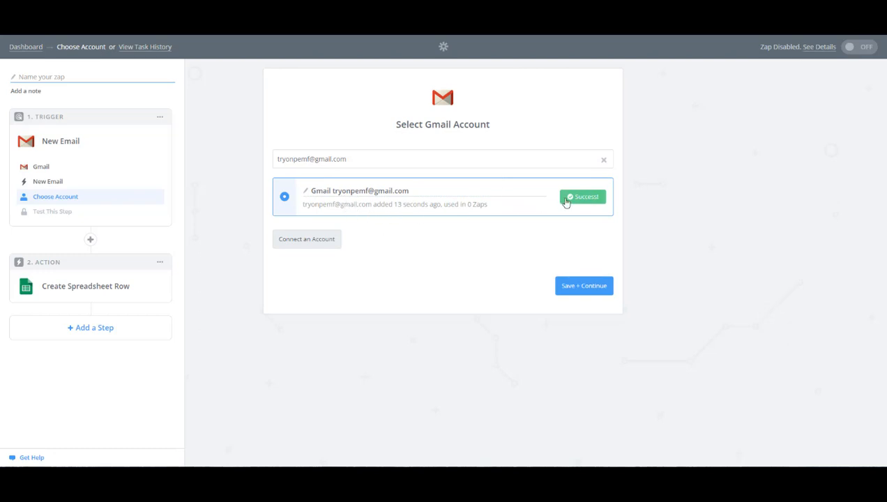
pyautogui.click(587, 288)
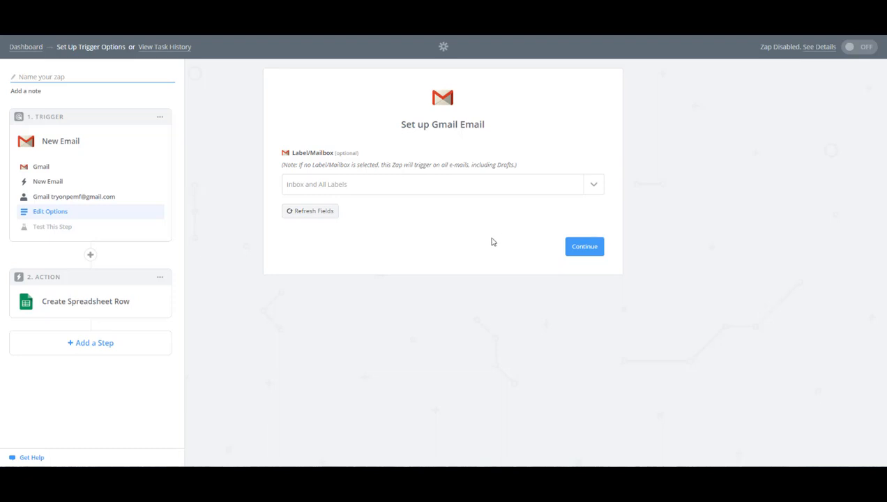
# Step: Set the trigger's Label/Mailbox to INBOX and continue to the sample emails
pyautogui.click(594, 186)
pyautogui.scroll(-3, 338, 287)
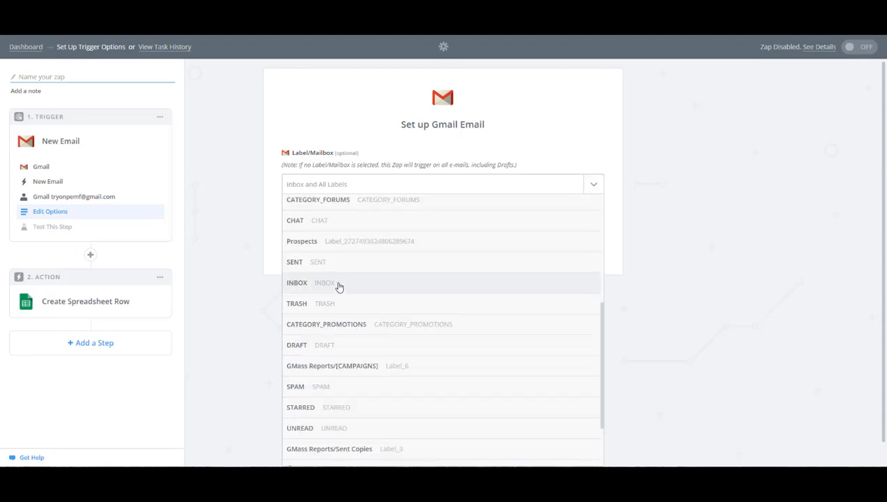
pyautogui.click(414, 286)
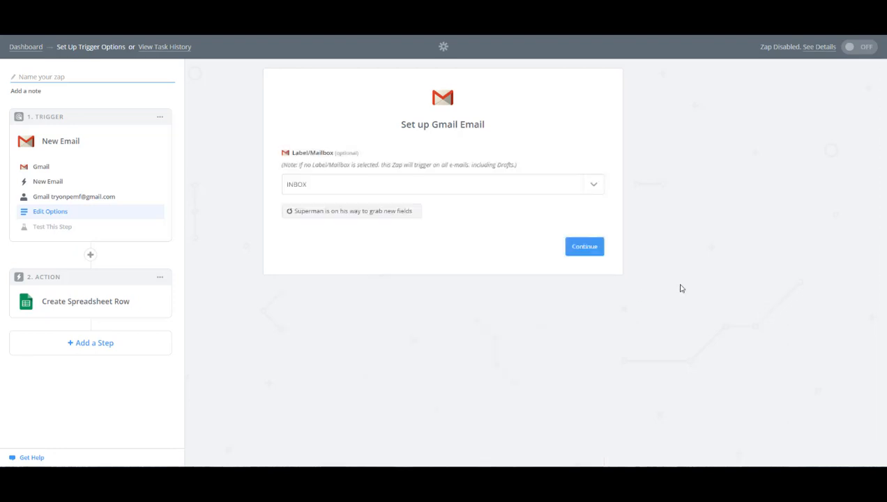
pyautogui.click(585, 249)
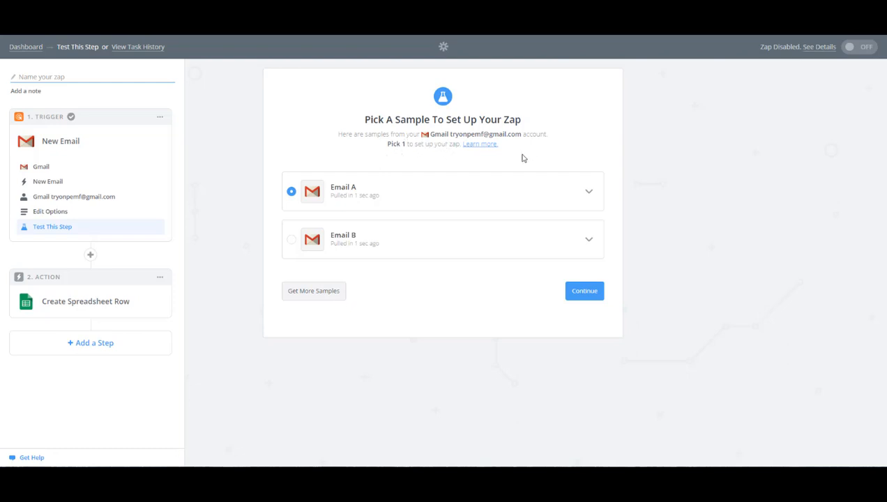
# Step: Review the contents of the sample emails and continue with Email B as the trigger sample
pyautogui.click(587, 192)
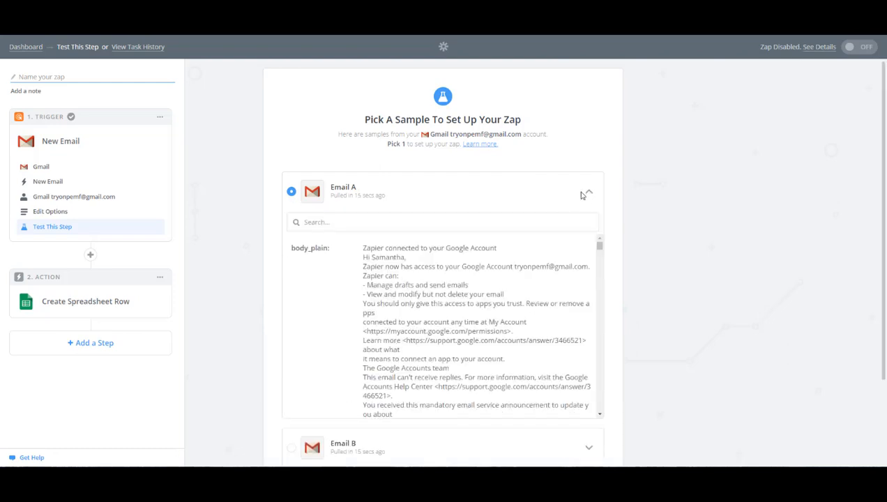
pyautogui.click(586, 193)
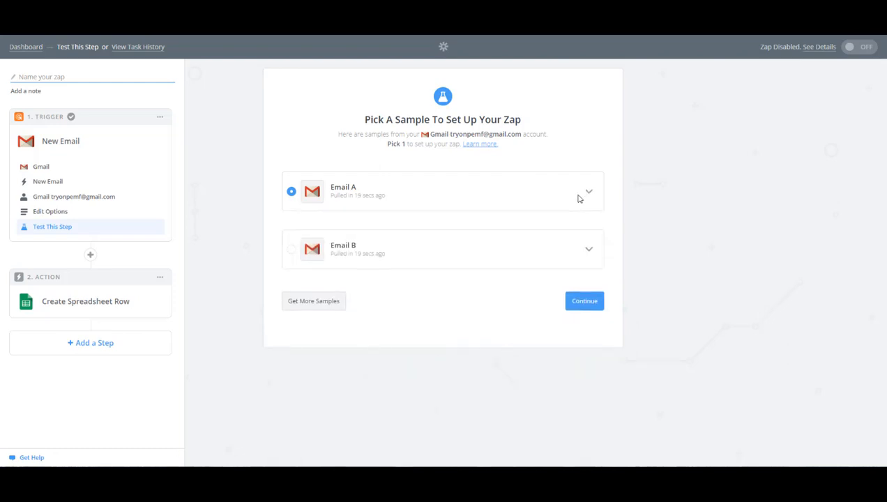
pyautogui.click(589, 248)
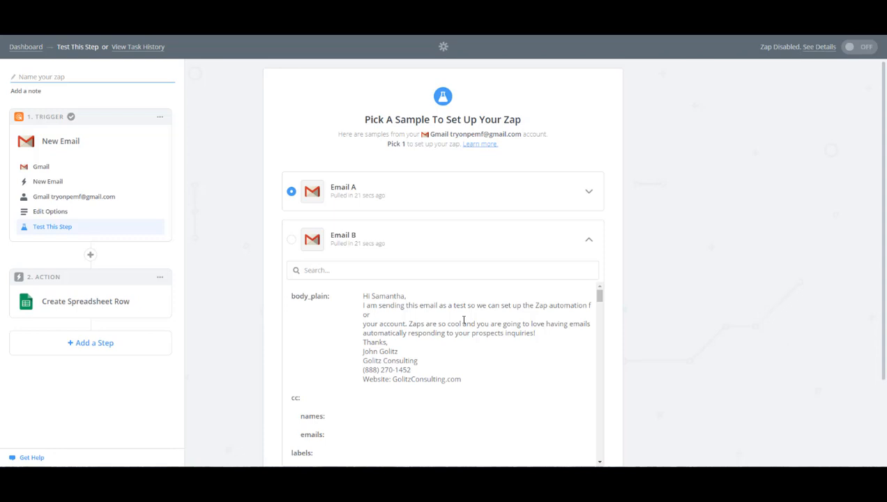
pyautogui.click(292, 240)
pyautogui.scroll(-4, 499, 325)
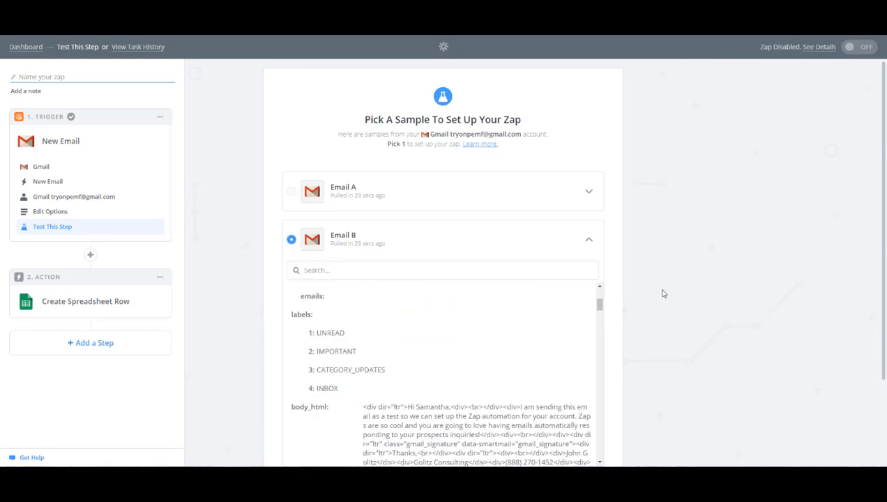
pyautogui.scroll(-1, 666, 292)
pyautogui.scroll(-2, 668, 289)
pyautogui.click(586, 392)
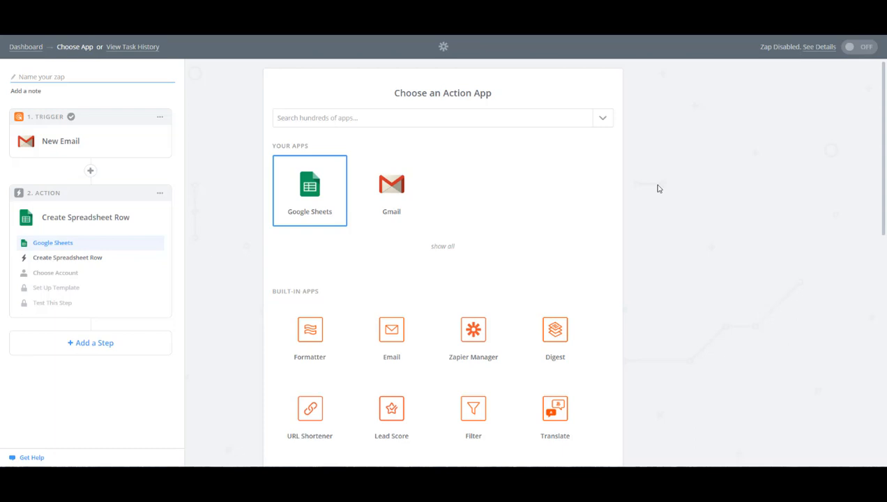
# Step: Confirm Google Sheets with Create Spreadsheet Row as the action and connect the client's Google account, allowing Zapier access
pyautogui.click(300, 188)
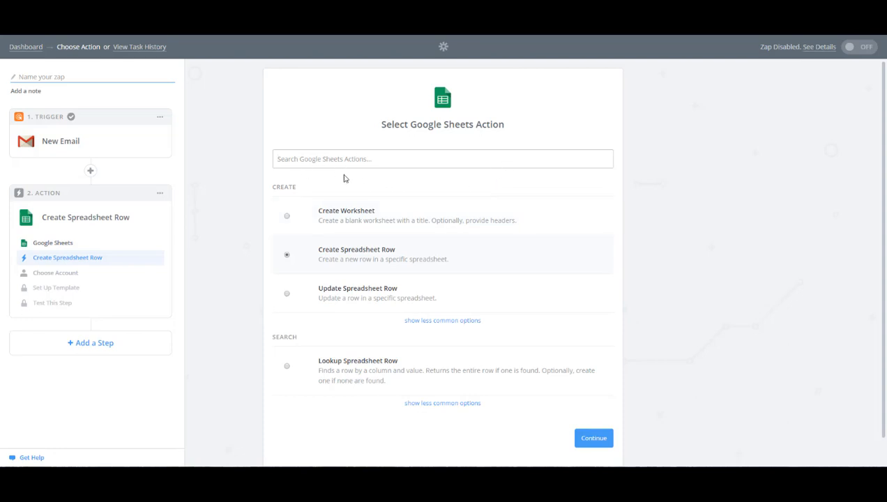
pyautogui.click(401, 250)
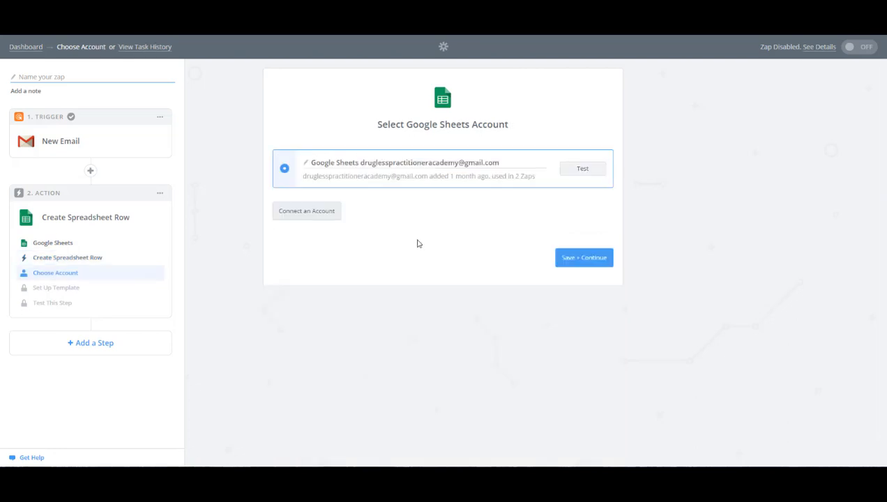
pyautogui.click(296, 215)
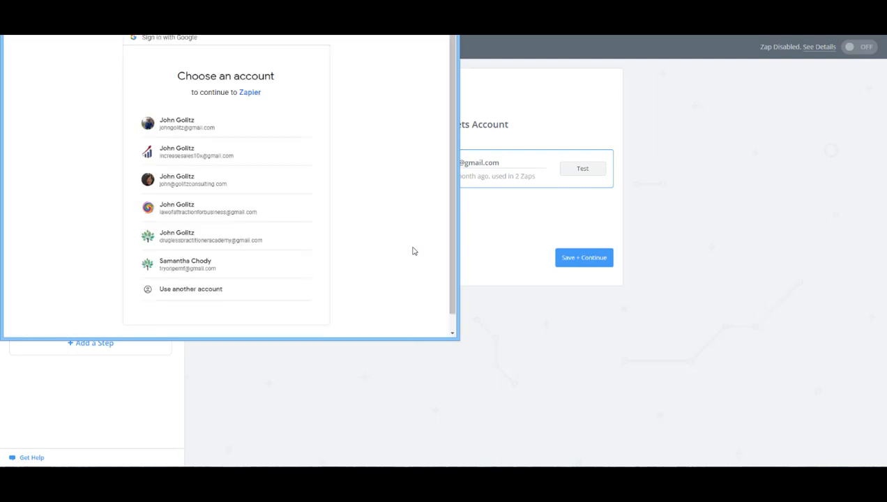
pyautogui.click(168, 261)
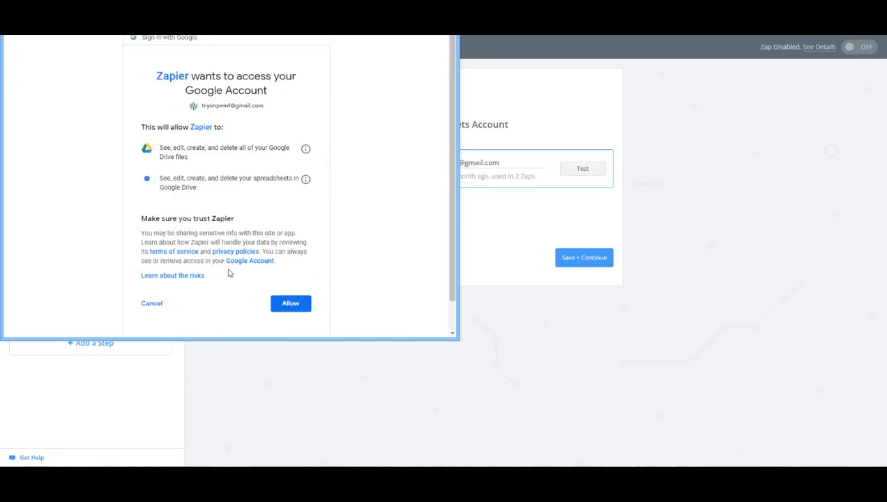
pyautogui.click(290, 304)
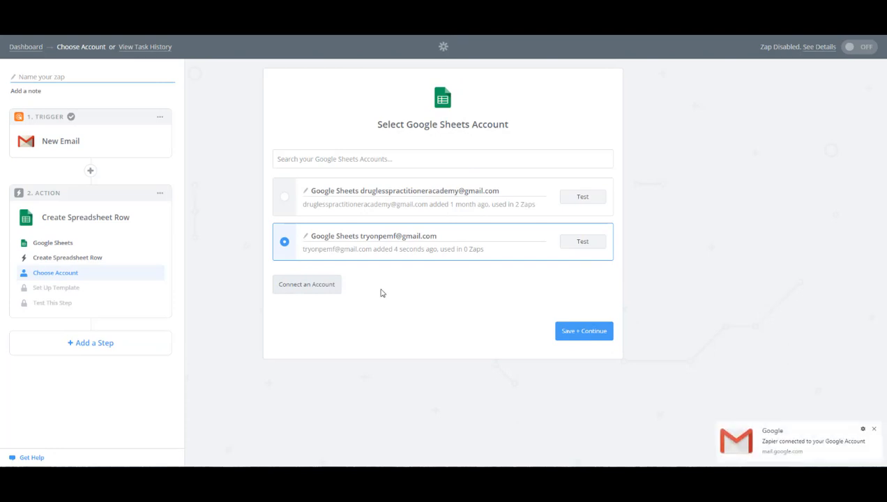
# Step: Test the newly connected Google Sheets account and save it for the action
pyautogui.click(385, 237)
pyautogui.click(575, 243)
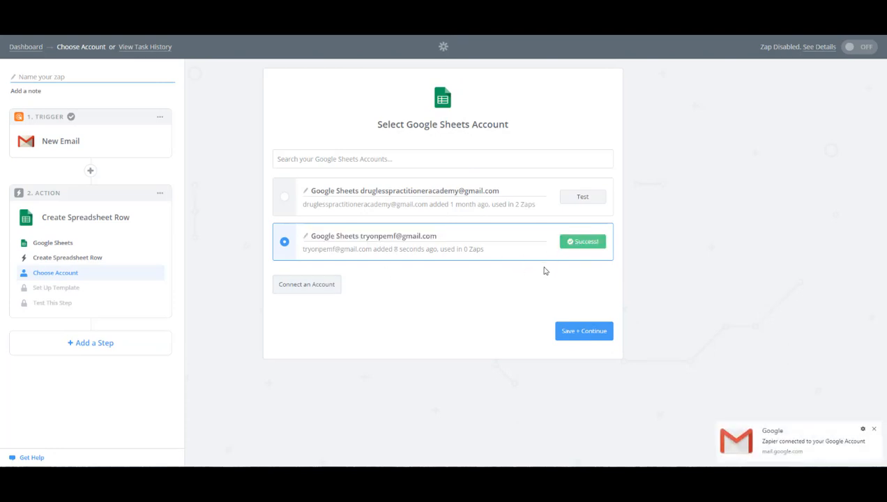
pyautogui.click(597, 333)
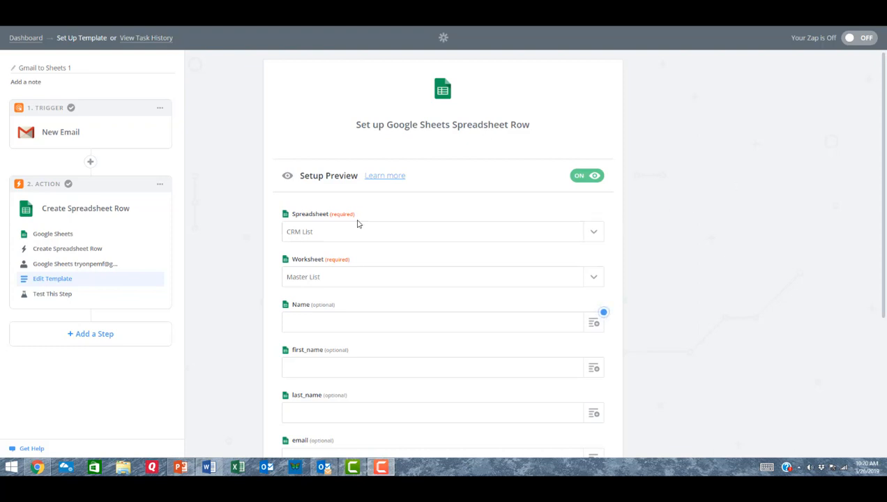
# Step: Select CRM List as the spreadsheet and Master List as the worksheet for the new row
pyautogui.click(593, 235)
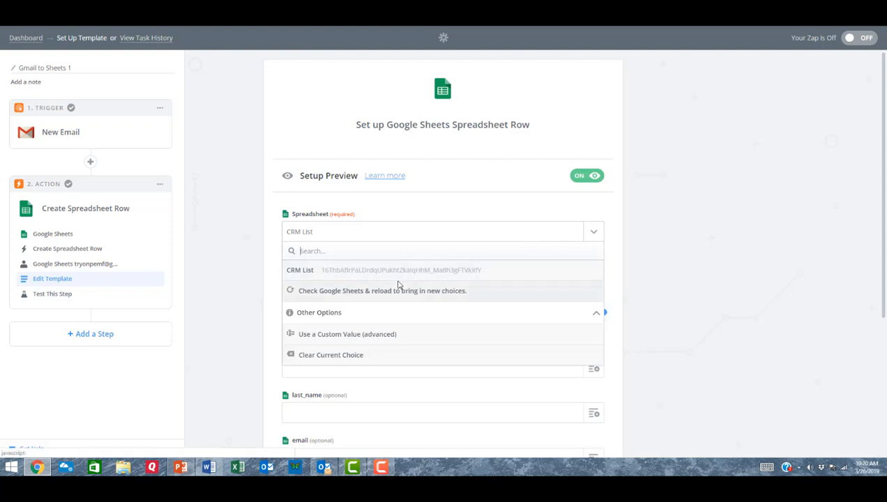
pyautogui.click(314, 273)
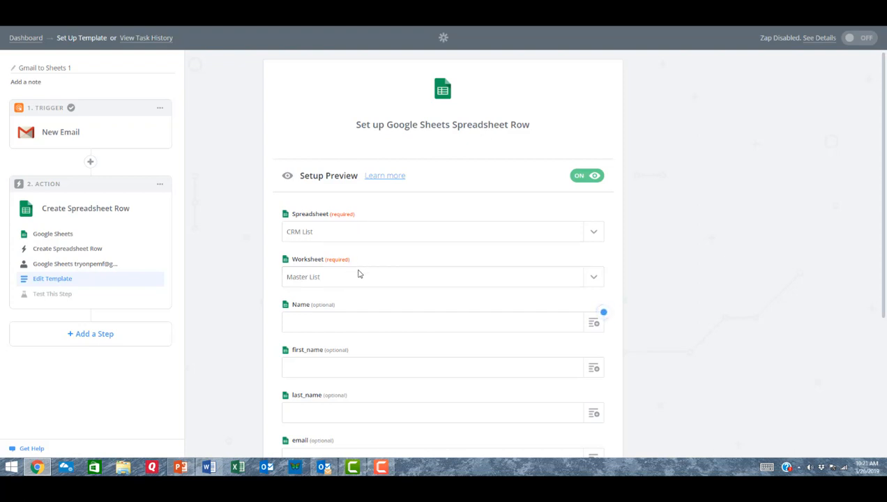
pyautogui.click(597, 279)
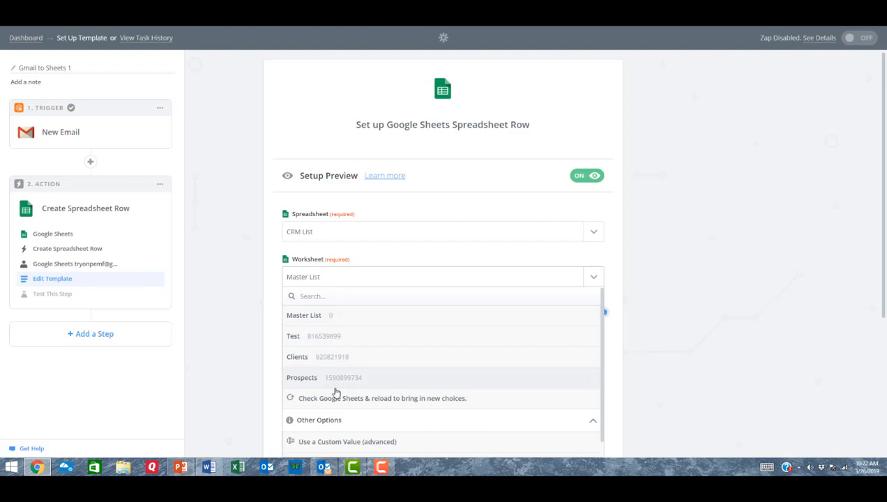
pyautogui.click(344, 317)
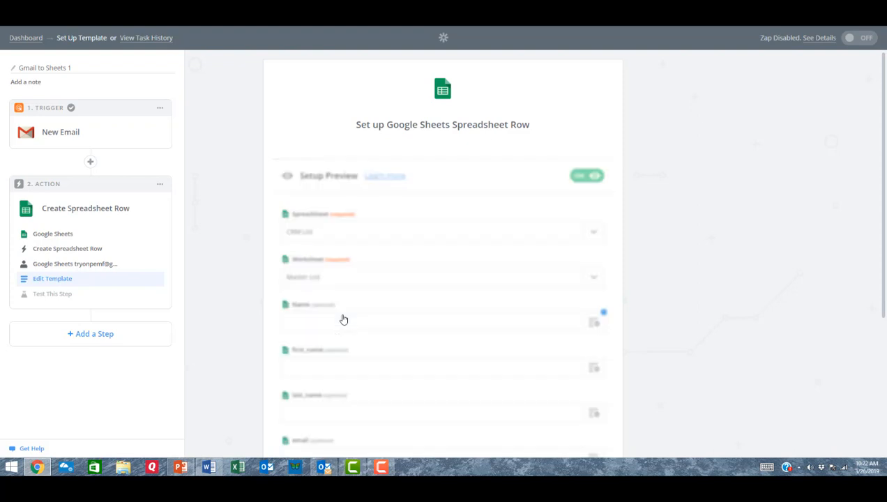
# Step: Review the Master List column fields in the row template and refresh them from the worksheet
pyautogui.scroll(-2, 340, 265)
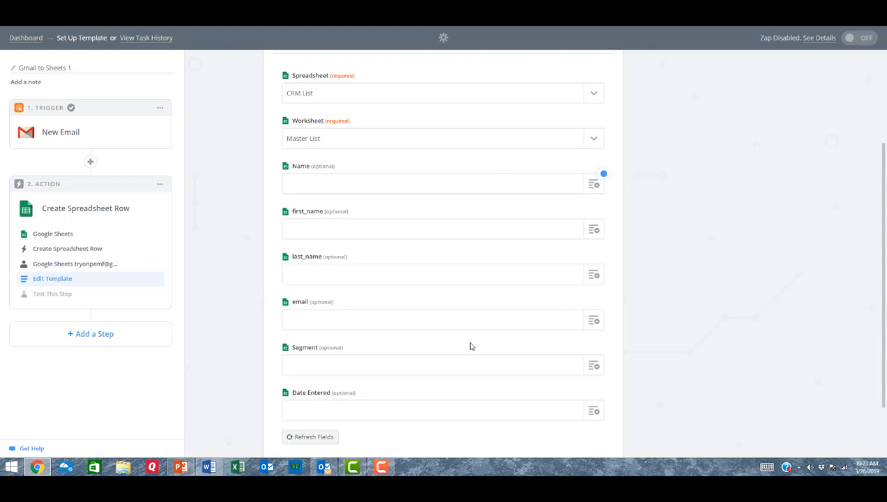
pyautogui.scroll(2, 470, 346)
pyautogui.scroll(-3, 460, 349)
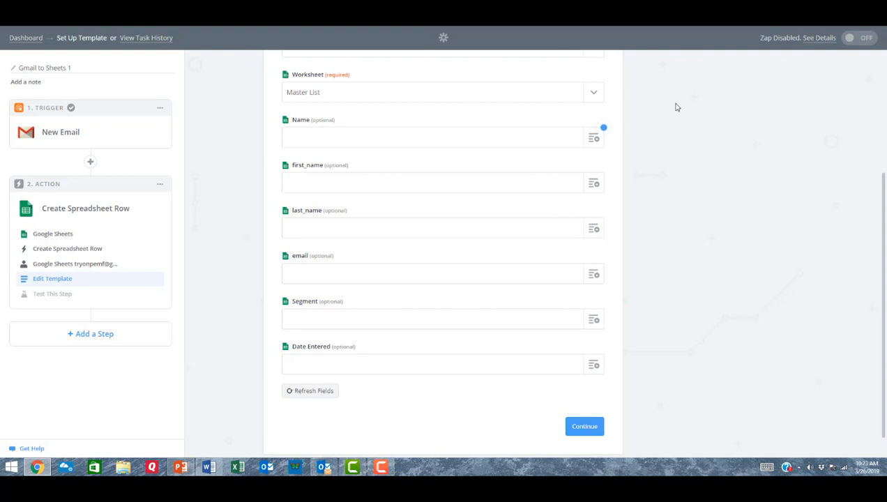
pyautogui.click(300, 394)
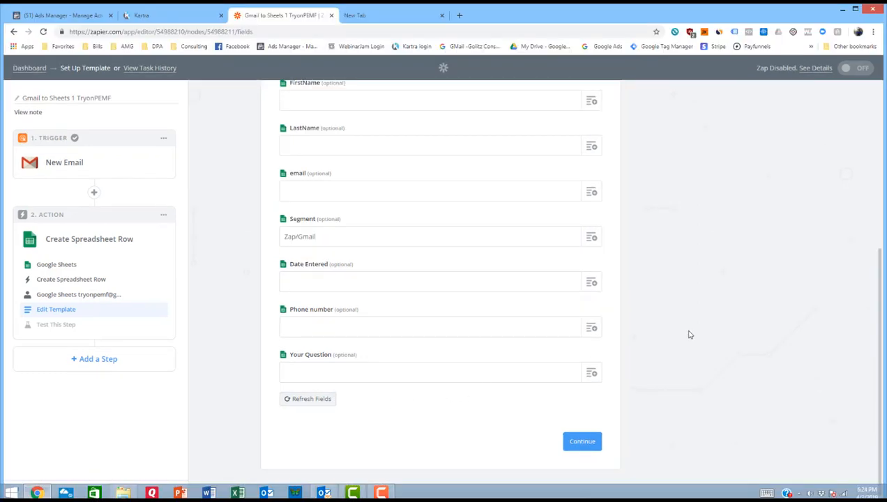
# Step: Map the Name column to the From Name value of the Gmail trigger email
pyautogui.scroll(5, 689, 334)
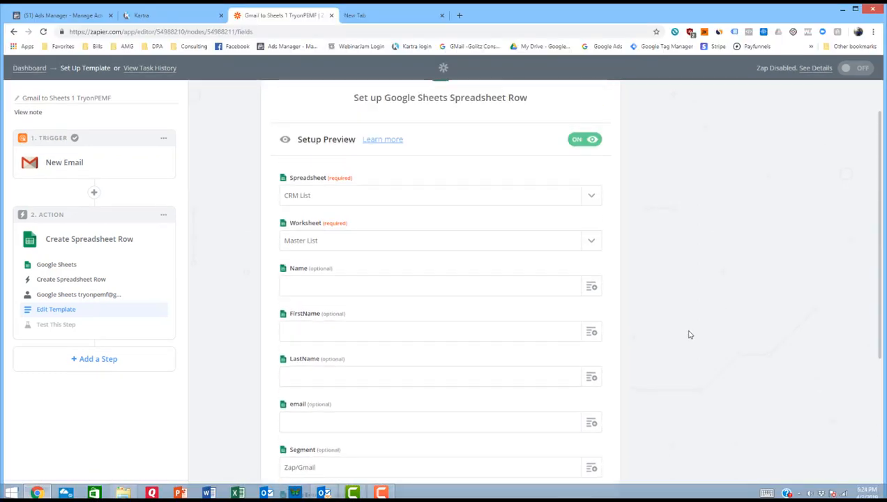
pyautogui.scroll(-2, 689, 334)
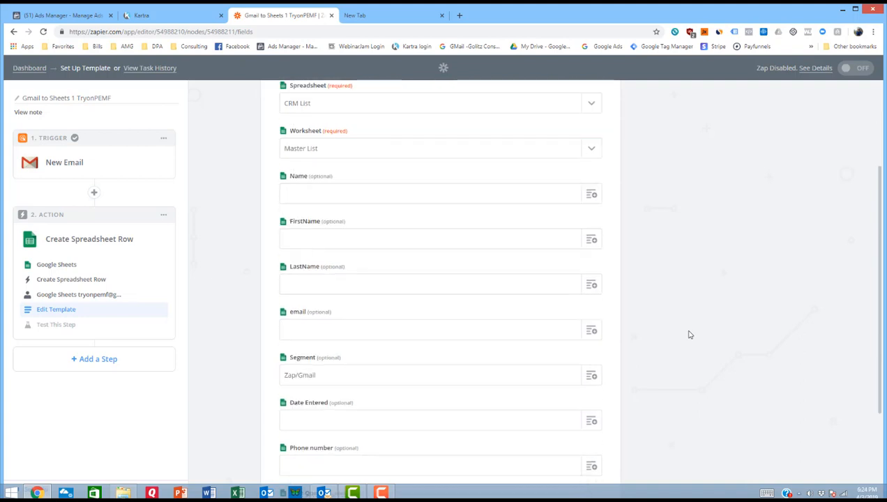
pyautogui.scroll(1, 688, 334)
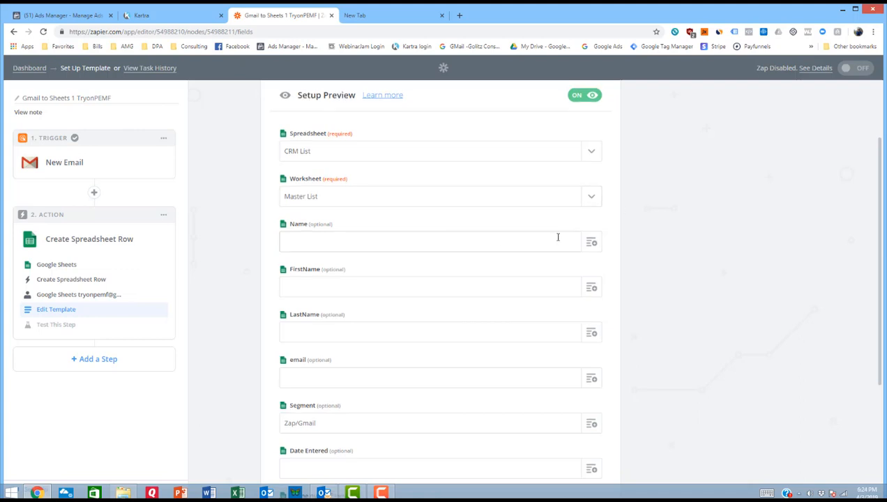
pyautogui.click(593, 244)
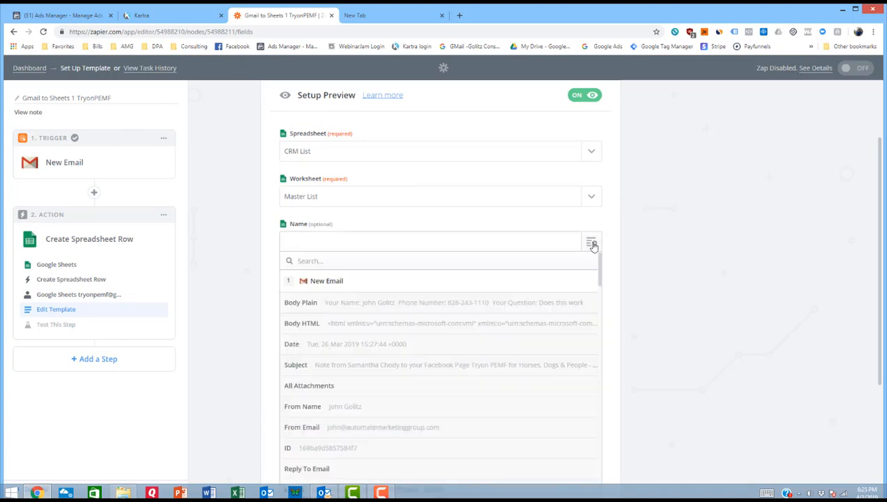
pyautogui.scroll(-1, 592, 246)
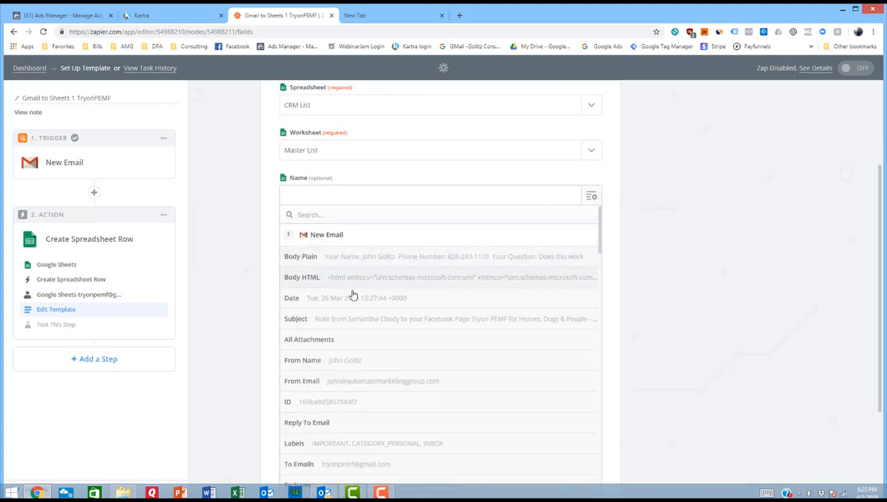
pyautogui.click(357, 361)
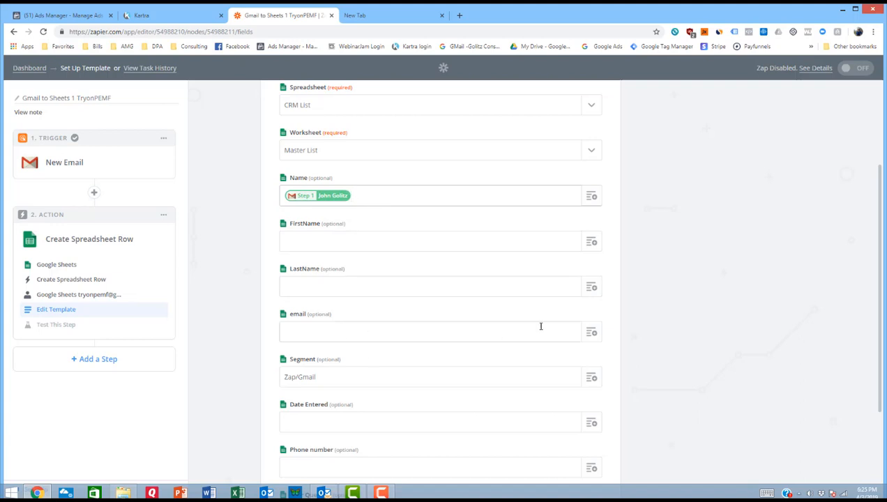
# Step: Map the email column to the From Email value of the trigger email
pyautogui.click(592, 334)
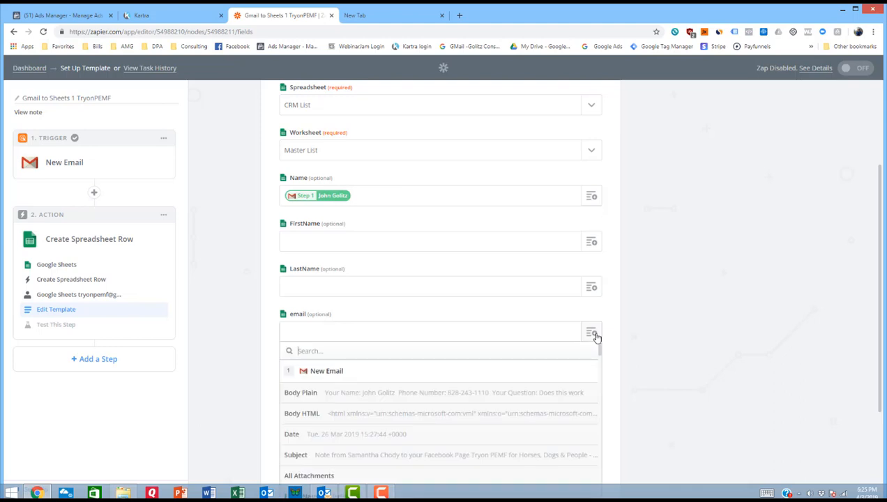
pyautogui.scroll(-2, 481, 383)
pyautogui.scroll(-1, 464, 366)
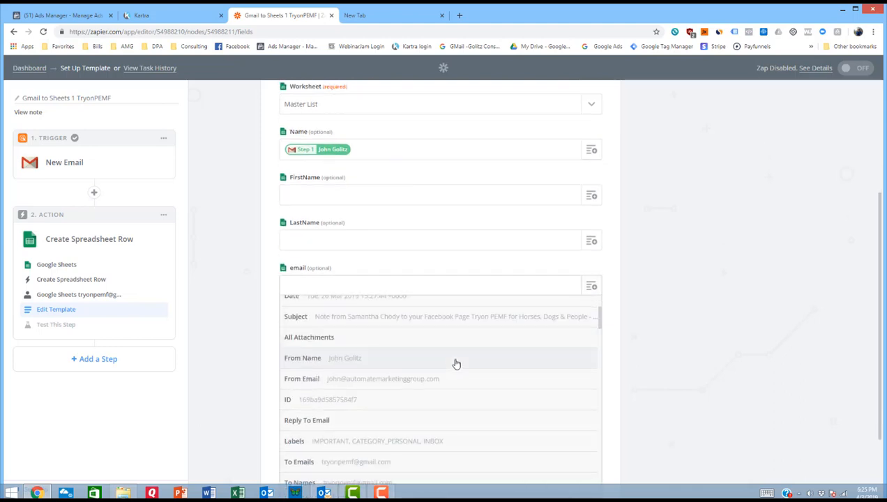
pyautogui.click(359, 381)
# Step: Map the Date Entered column to the Date value of the trigger email
pyautogui.scroll(-2, 671, 279)
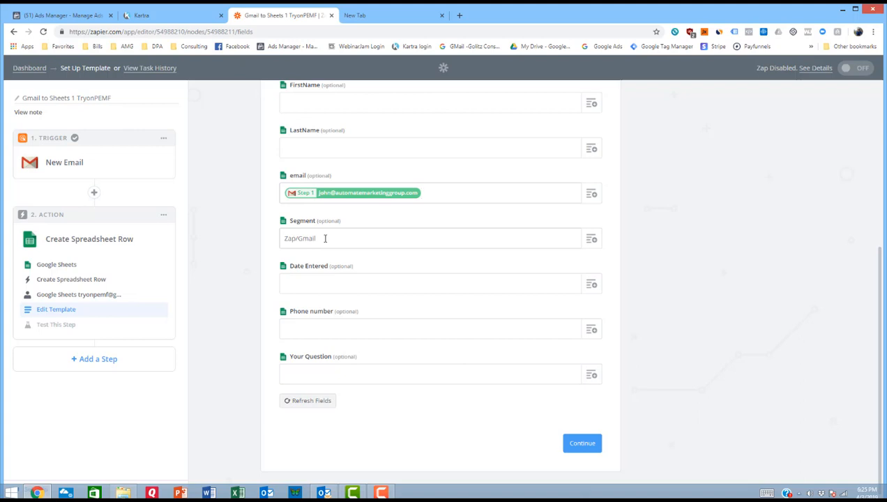
pyautogui.click(590, 290)
pyautogui.scroll(-2, 469, 374)
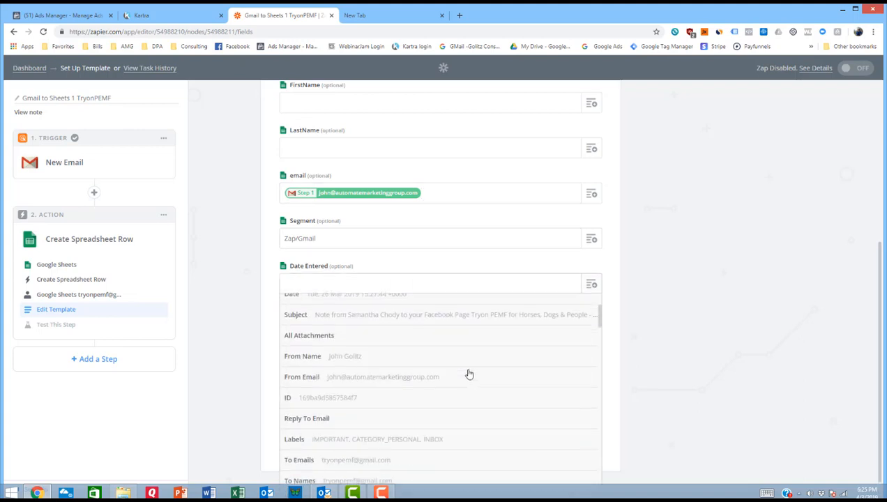
pyautogui.scroll(-4, 434, 367)
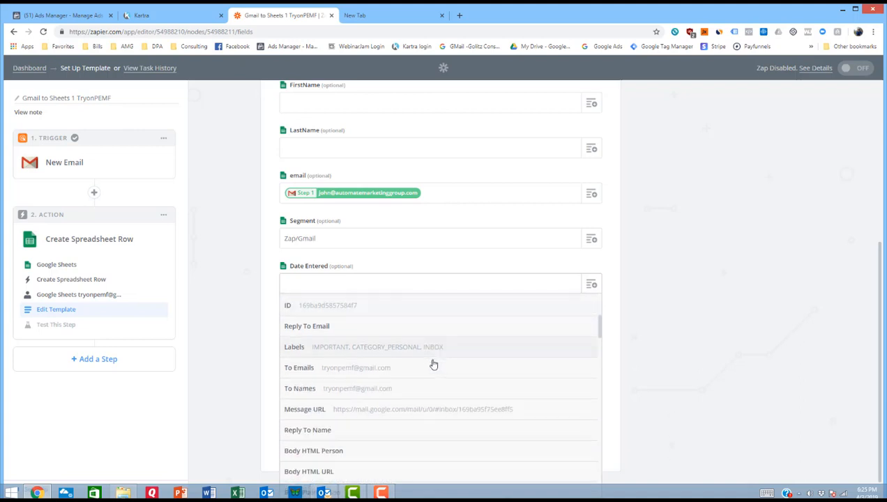
pyautogui.scroll(-2, 431, 359)
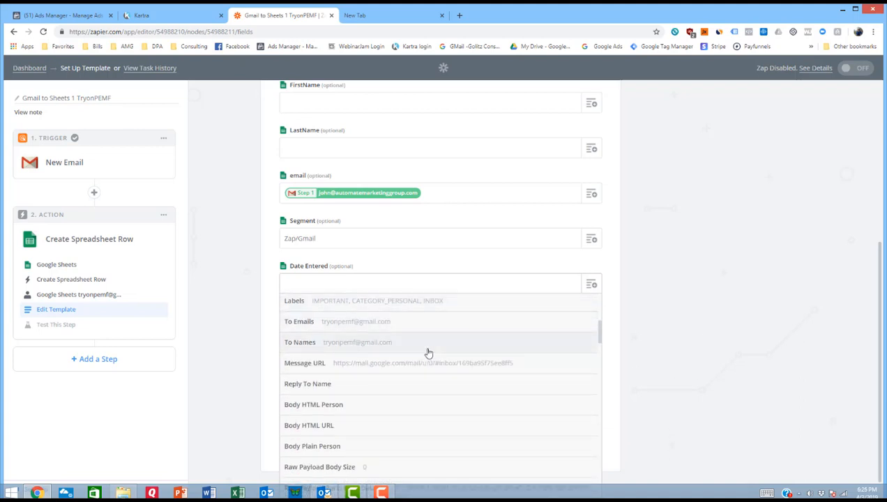
pyautogui.scroll(8, 428, 353)
pyautogui.click(499, 385)
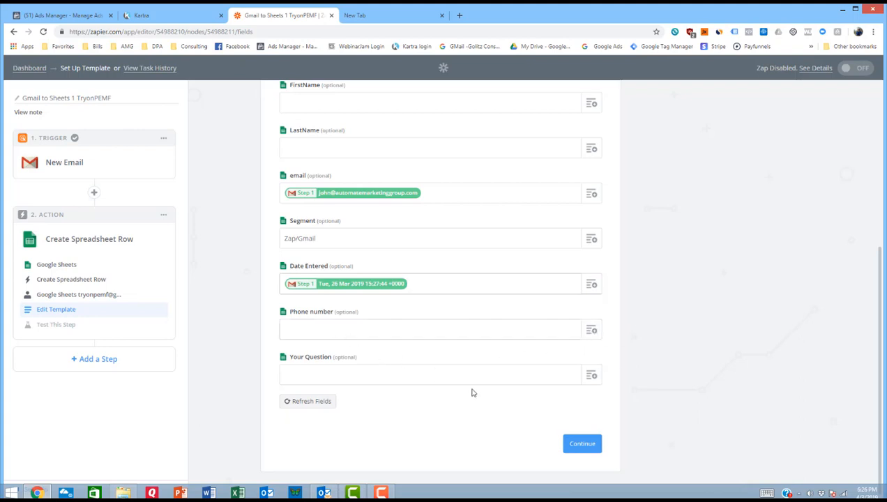
# Step: Map the Phone number column to the Raw Snippet value of the trigger email
pyautogui.click(591, 331)
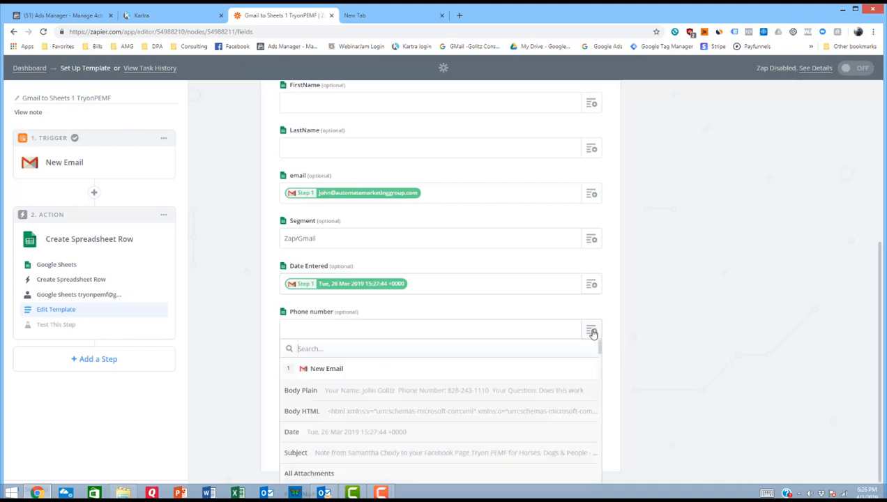
pyautogui.scroll(-1, 700, 326)
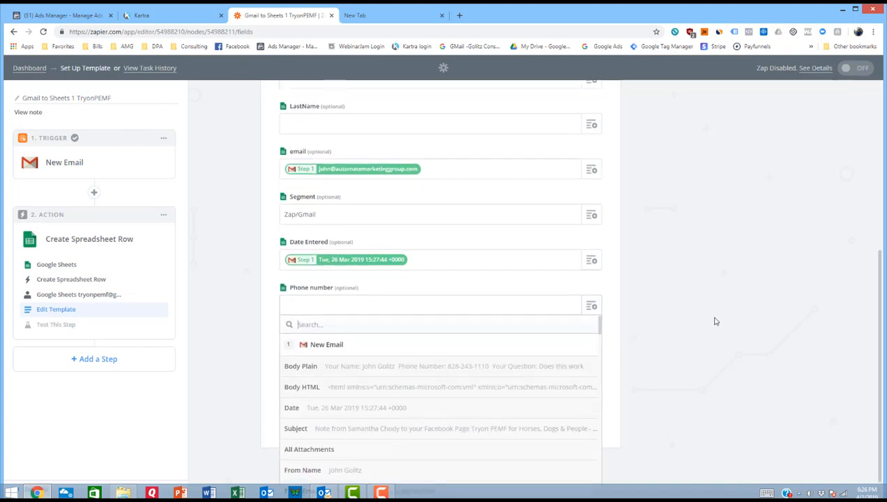
pyautogui.scroll(-3, 715, 321)
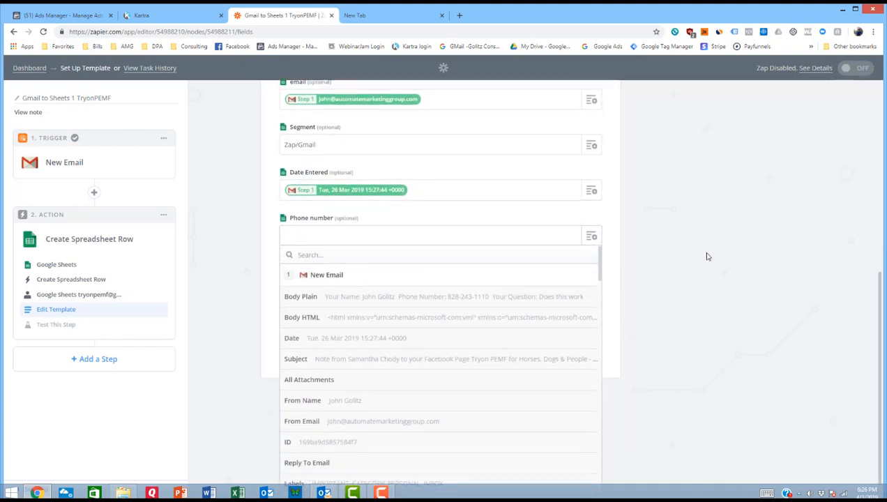
pyautogui.scroll(-3, 707, 255)
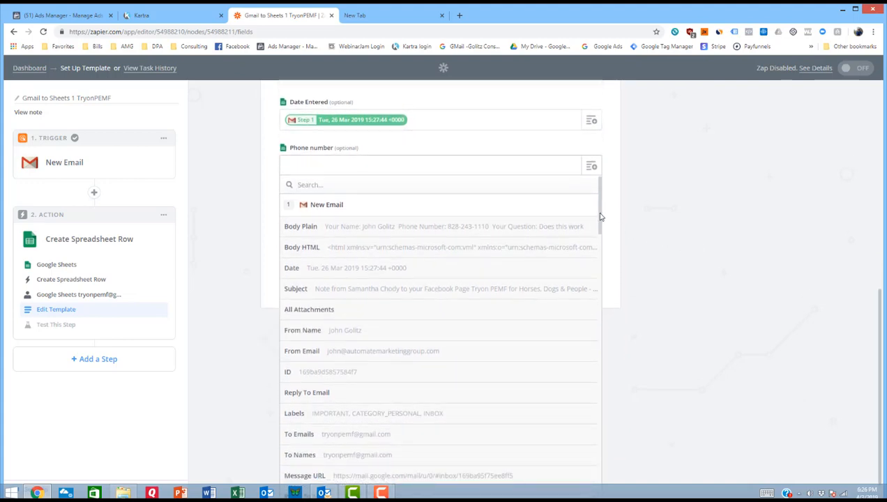
pyautogui.moveTo(600, 217); pyautogui.dragTo(603, 486)
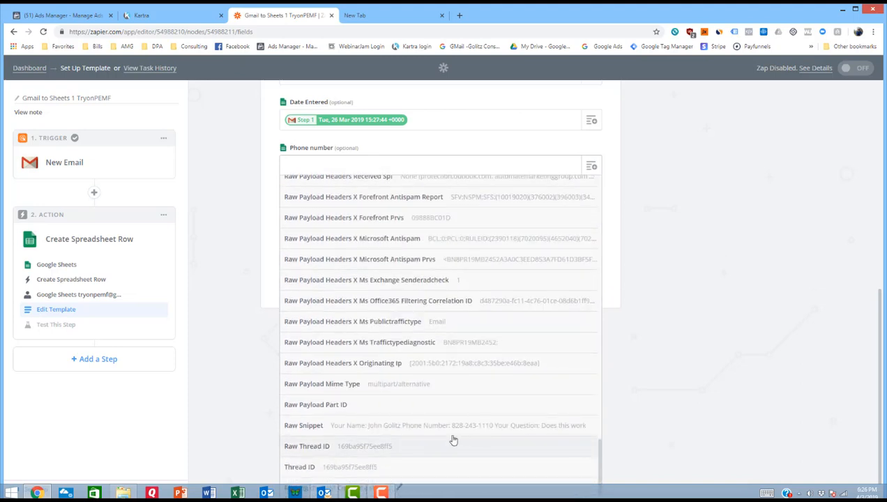
pyautogui.click(374, 423)
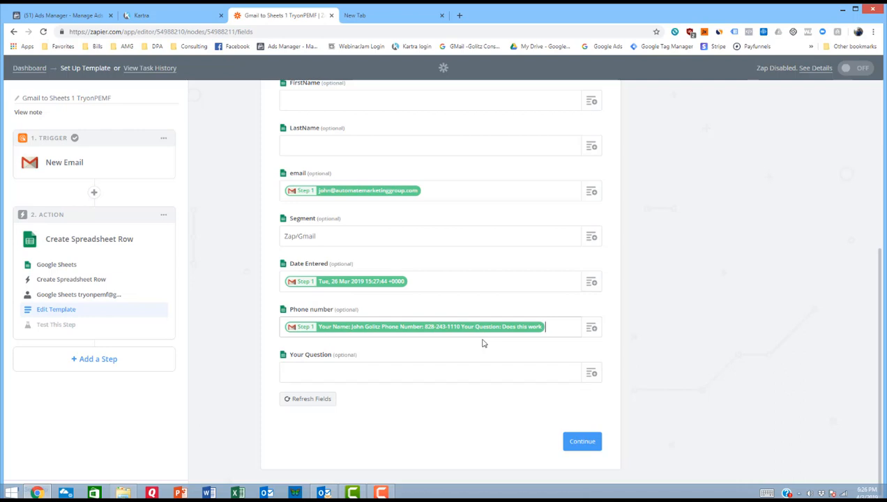
# Step: Continue to the Google Sheets test sample, finish the setup and turn the Zap on
pyautogui.click(580, 444)
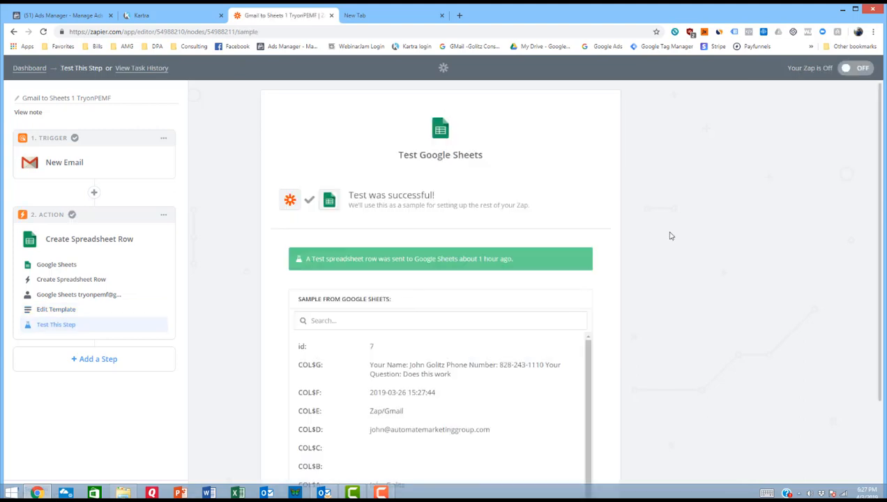
pyautogui.scroll(-2, 731, 296)
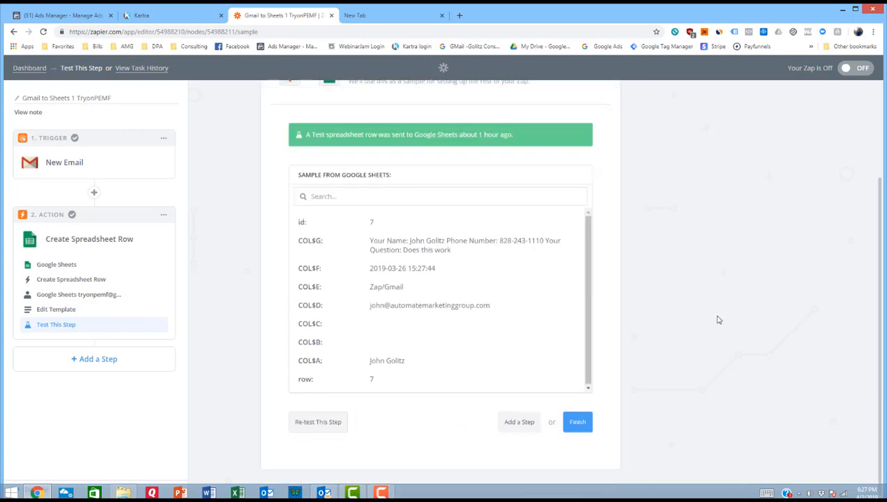
pyautogui.click(577, 423)
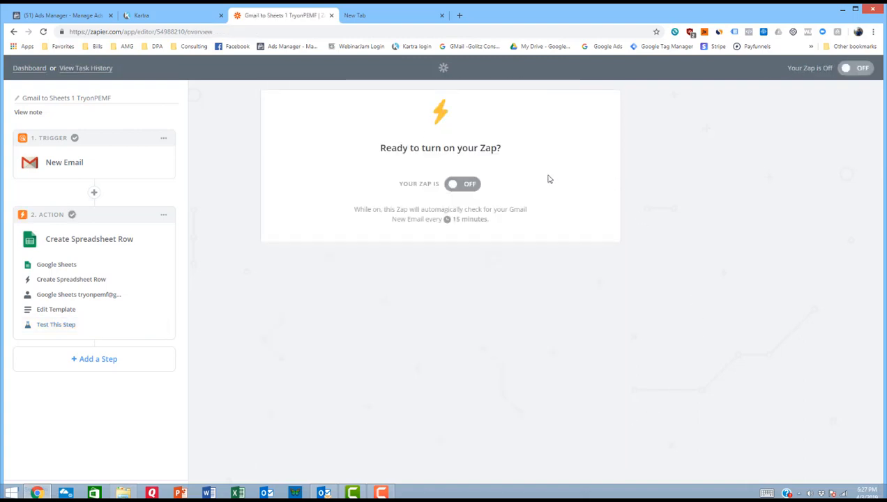
pyautogui.click(452, 187)
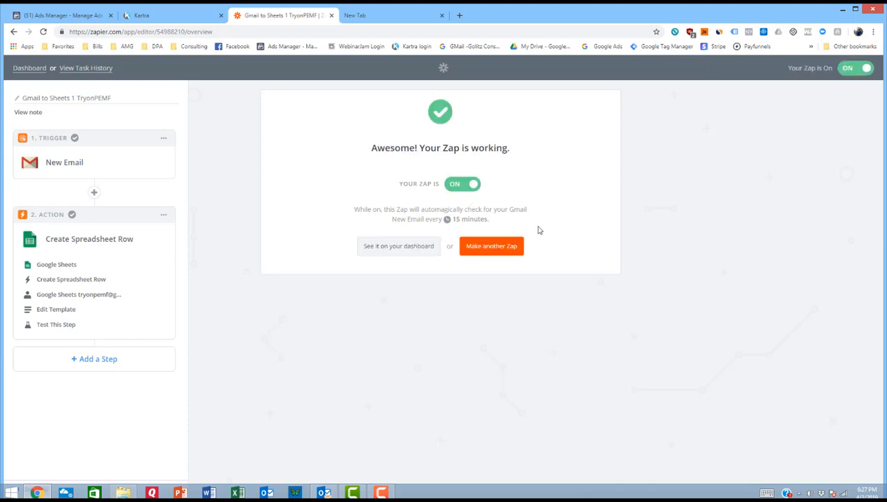
# Step: On the dashboard, switch the Gmail to Sheets 1 TryonPEMF Zap off and on again and view its available actions
pyautogui.click(396, 247)
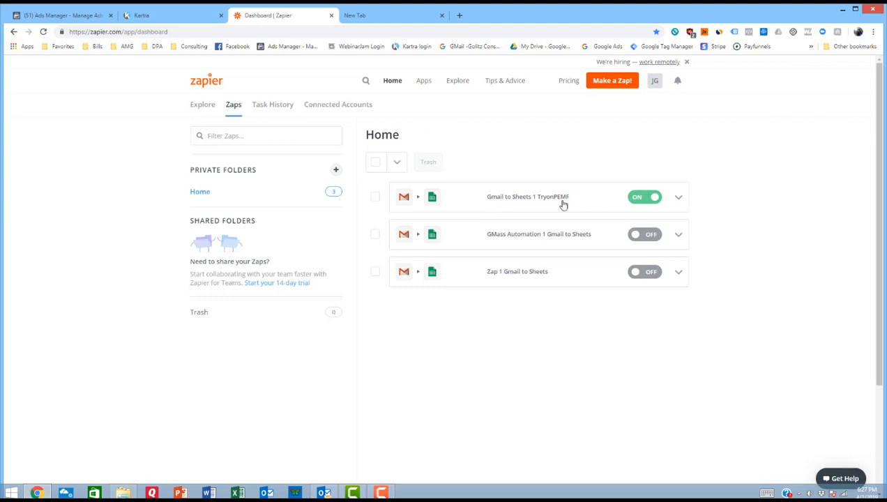
pyautogui.click(645, 200)
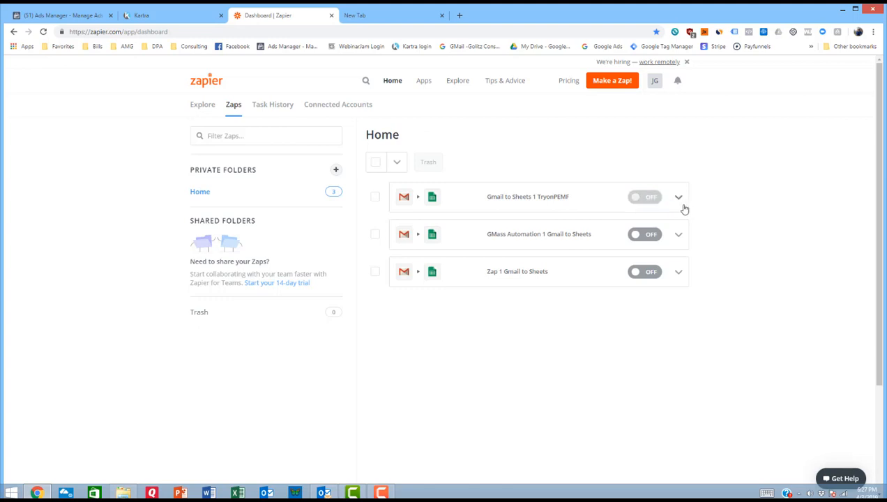
pyautogui.click(645, 198)
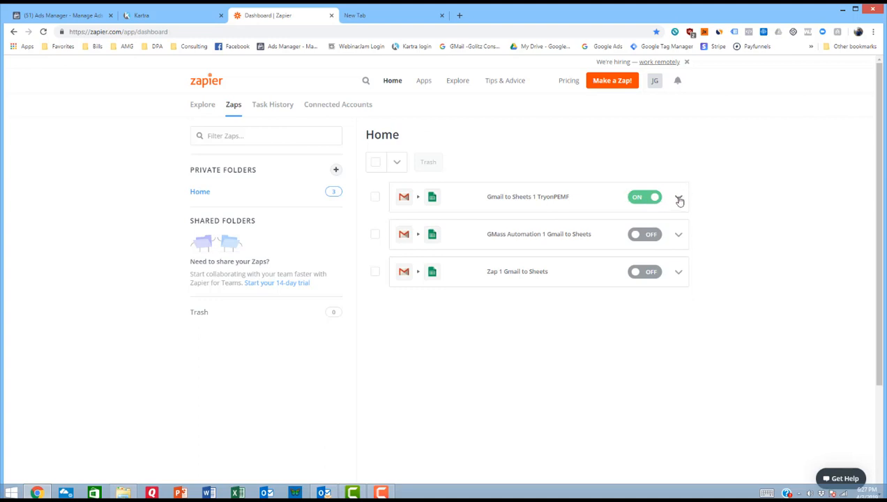
pyautogui.click(679, 201)
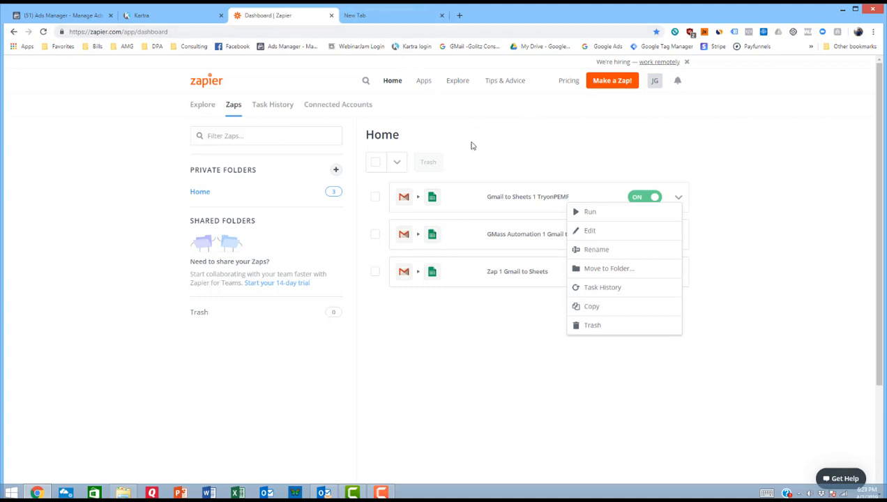
pyautogui.click(534, 158)
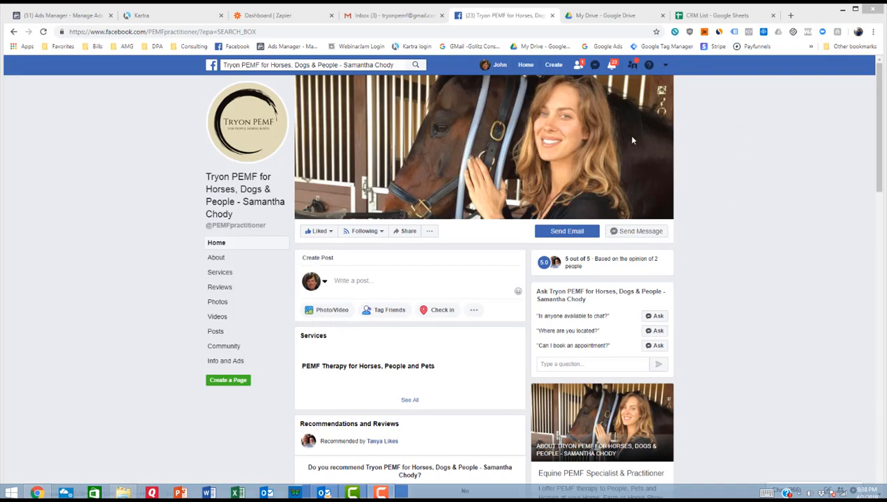
# Step: Email the Tryon PEMF business from its Facebook page, giving the sender's name, phone number and the question "Is this working?"
pyautogui.click(561, 233)
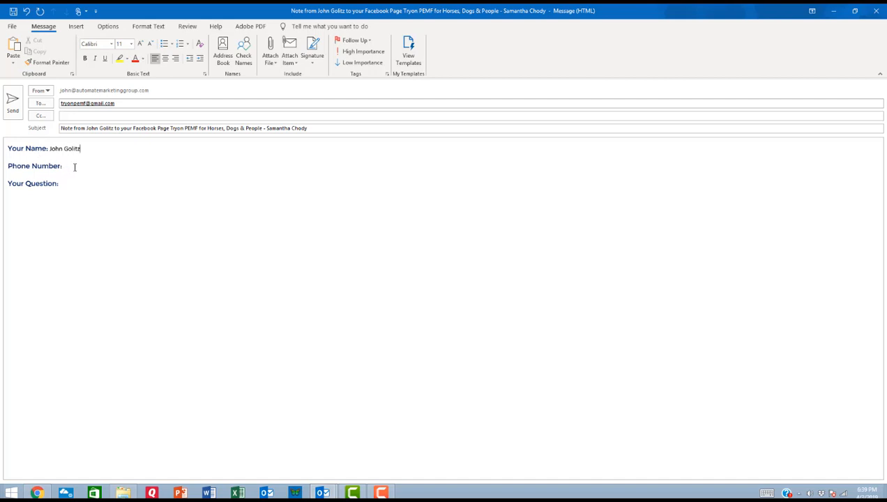
pyautogui.click(74, 167)
pyautogui.write('Is this w')
pyautogui.write('orking')
pyautogui.write('?')
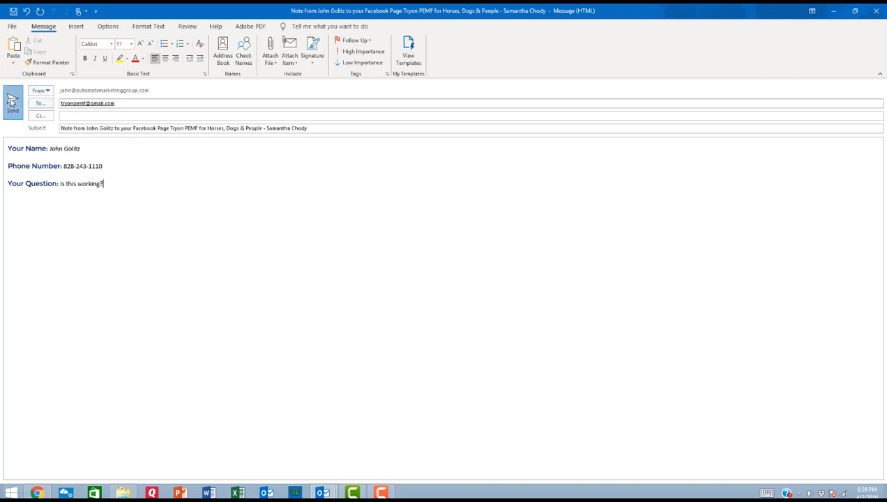
pyautogui.click(12, 102)
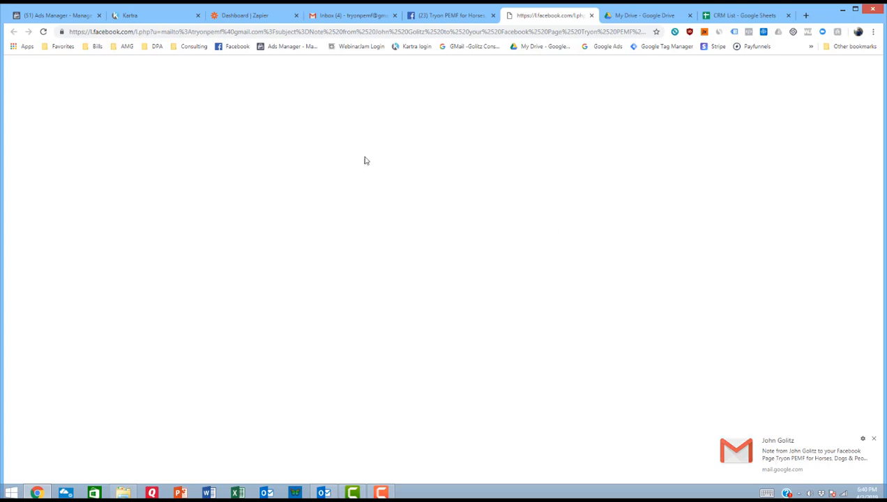
# Step: Check the Gmail inbox for the test email and look over the Tryon PEMF Facebook page
pyautogui.click(356, 16)
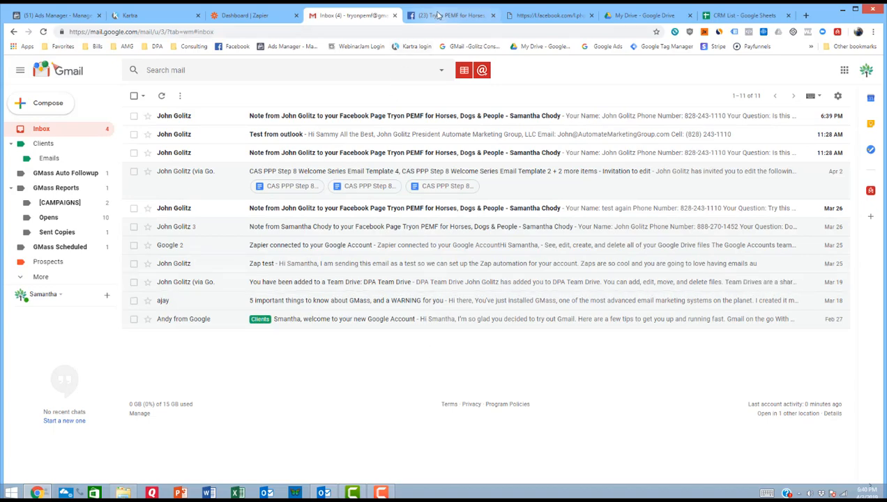
pyautogui.click(439, 15)
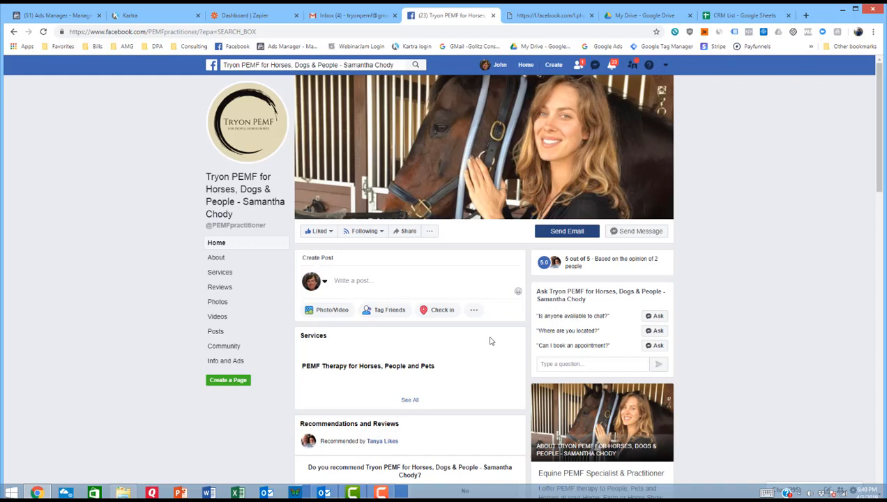
pyautogui.scroll(-4, 490, 341)
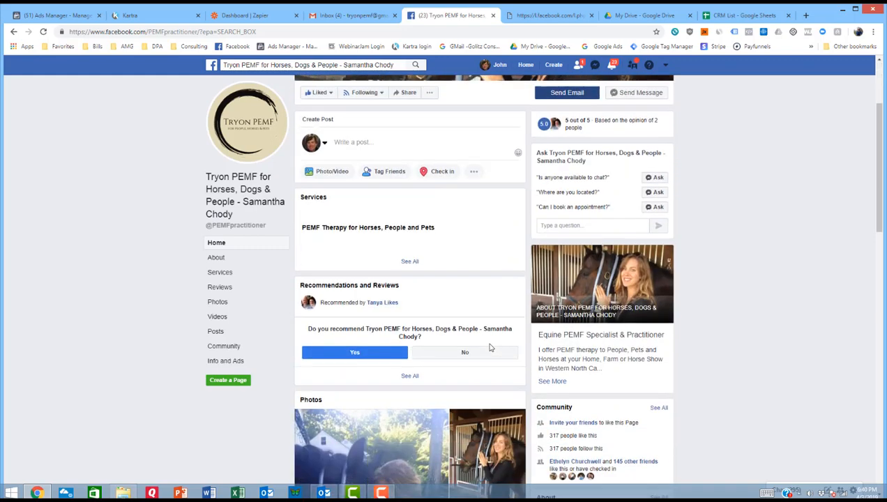
pyautogui.scroll(-1, 417, 338)
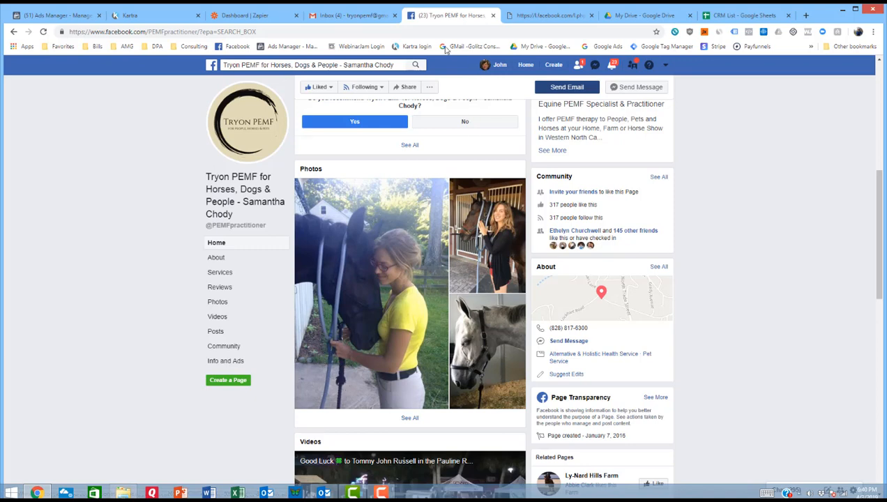
# Step: Return to the Gmail inbox and open the newest note sent through the Facebook page to read its contents
pyautogui.moveTo(383, 92)
pyautogui.scroll(1, 383, 91)
pyautogui.scroll(2, 382, 92)
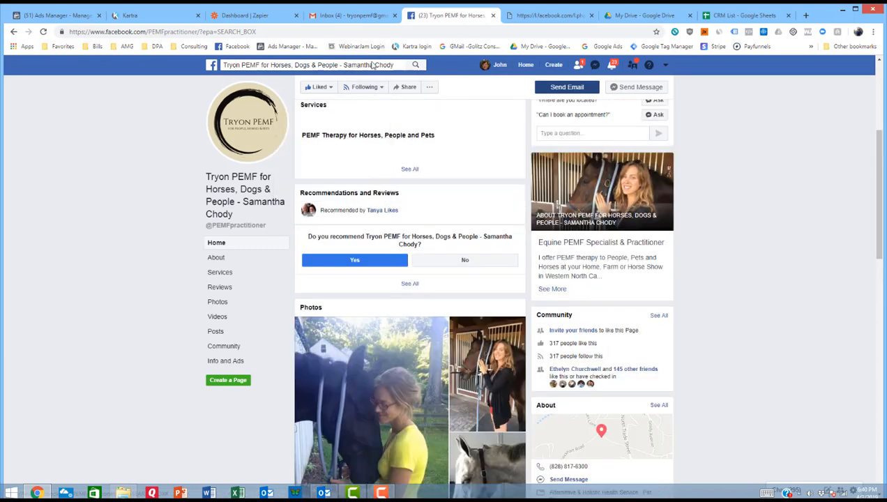
pyautogui.click(345, 16)
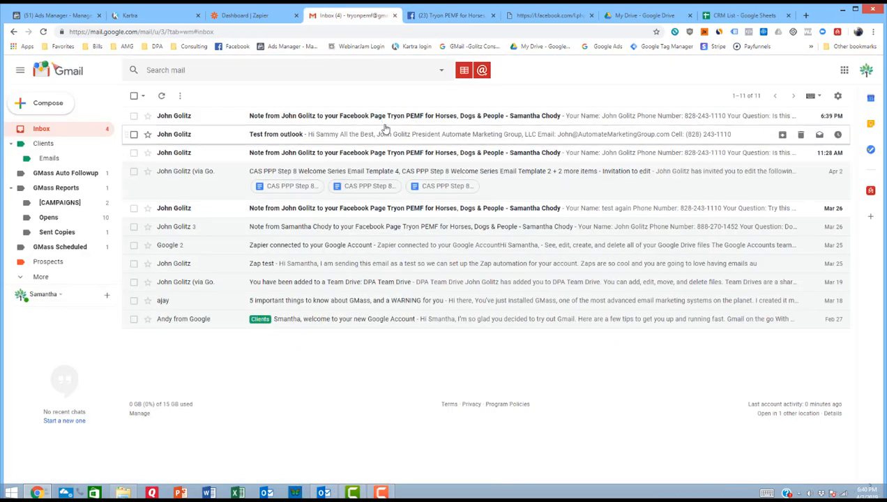
pyautogui.click(389, 120)
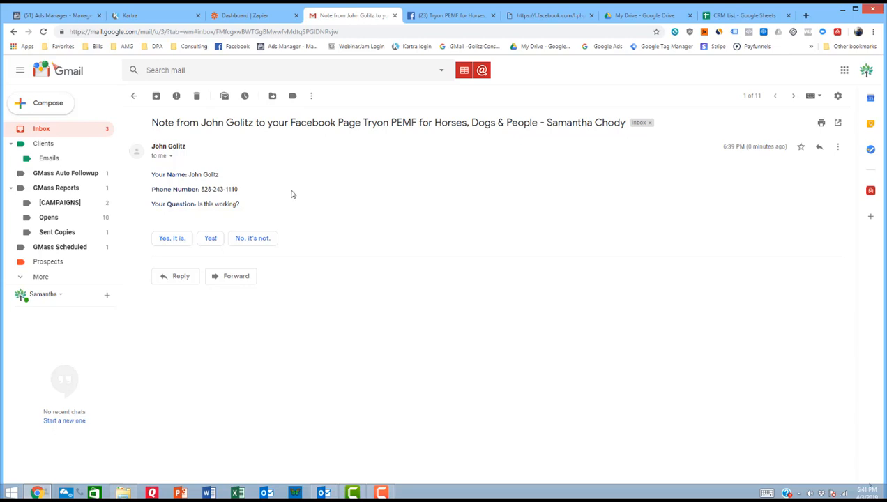
# Step: Switch to the CRM List spreadsheet, reload it, and widen the Phone number column to fit its whole entry
pyautogui.click(723, 15)
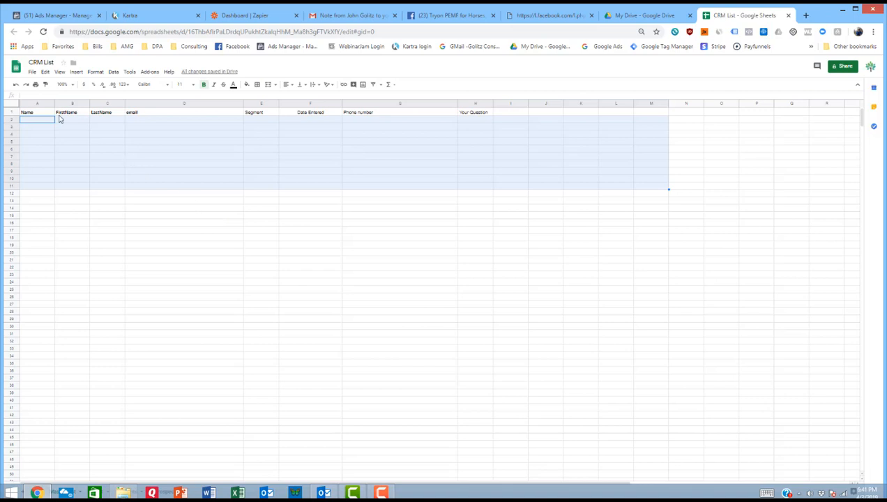
pyautogui.click(43, 32)
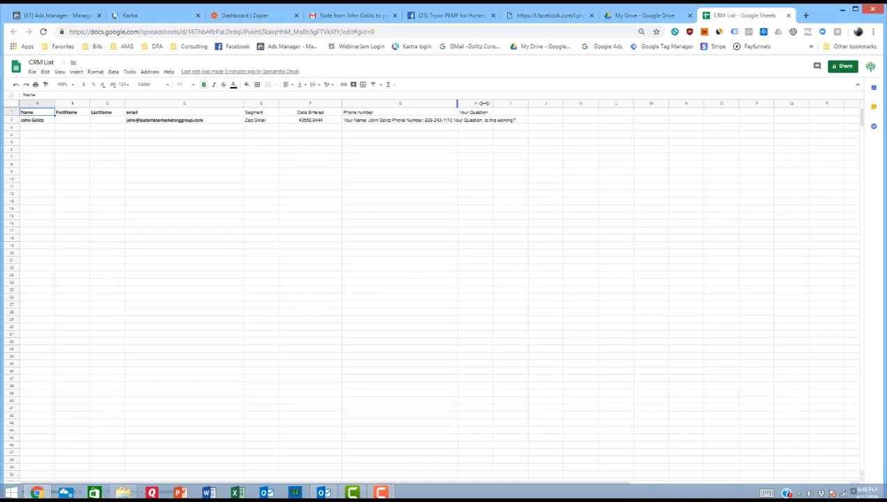
pyautogui.moveTo(481, 104); pyautogui.dragTo(539, 104)
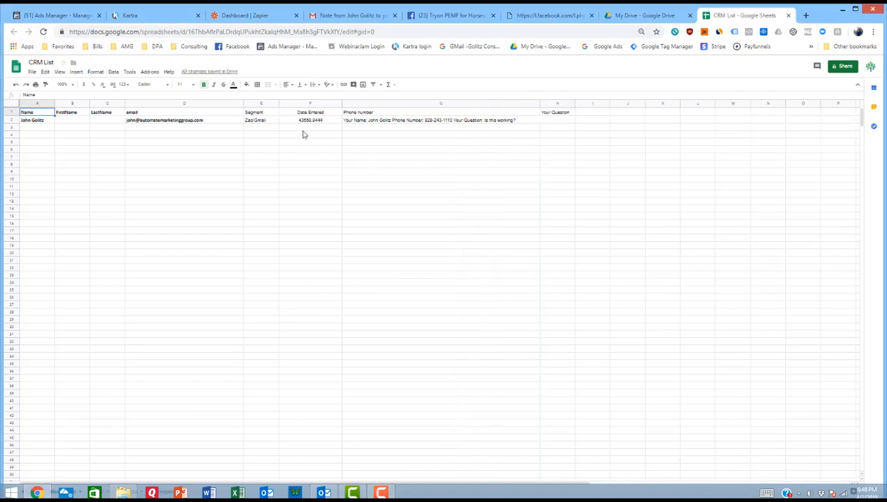
# Step: Enter the formula =split(A2," ") in cell B2 to divide the full name into FirstName and LastName
pyautogui.click(64, 122)
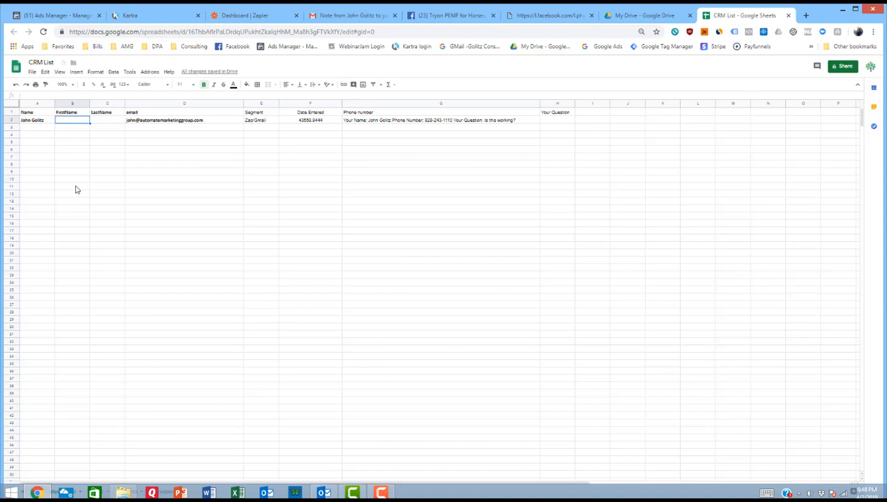
pyautogui.write('=split')
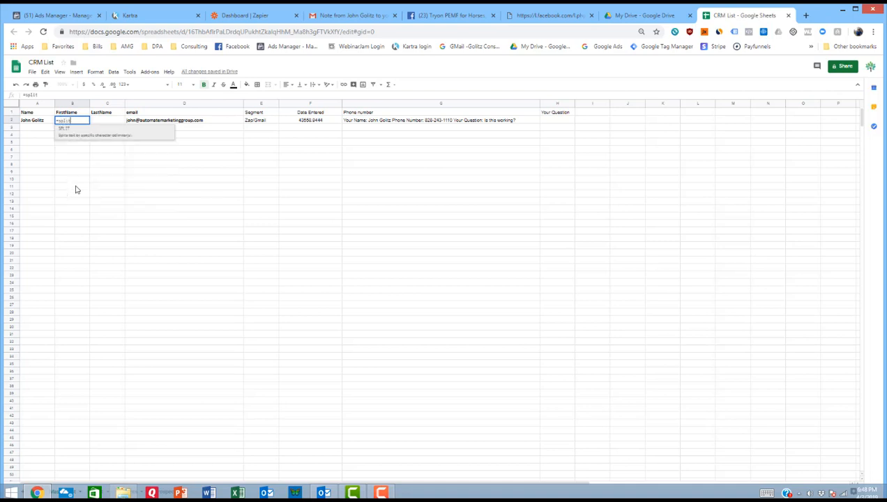
pyautogui.write('(')
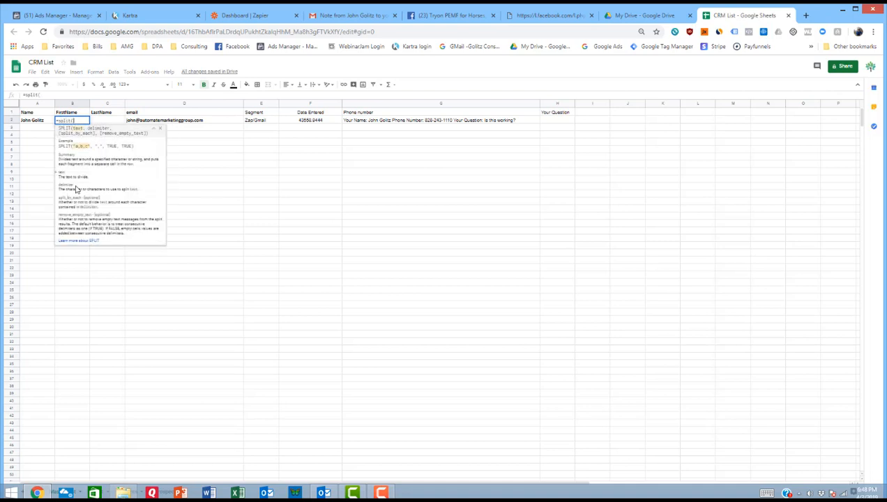
pyautogui.click(38, 124)
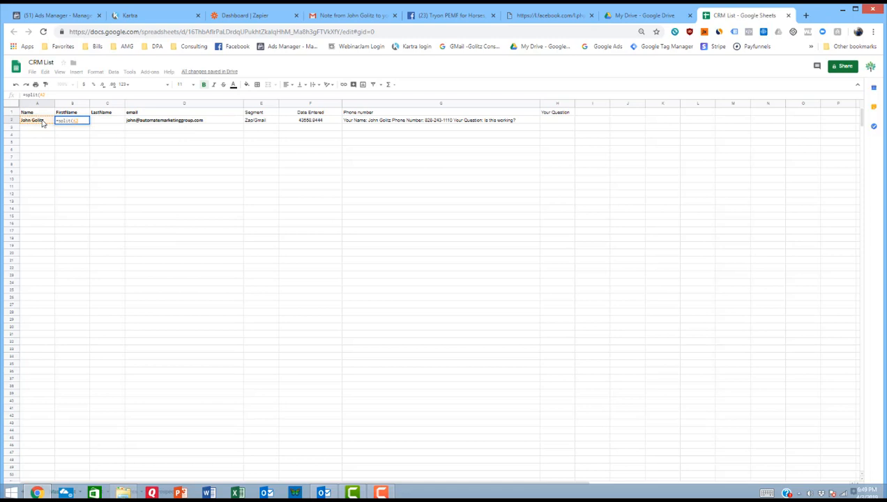
pyautogui.write(',')
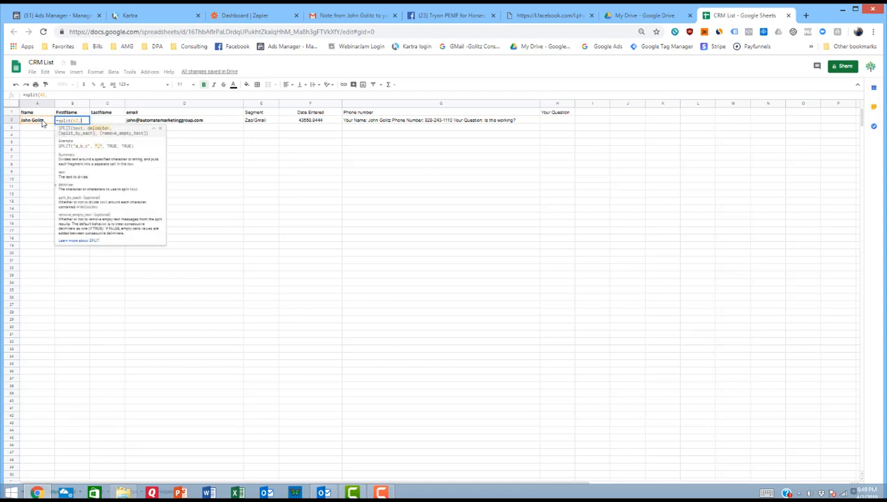
pyautogui.write('"')
pyautogui.write(')')
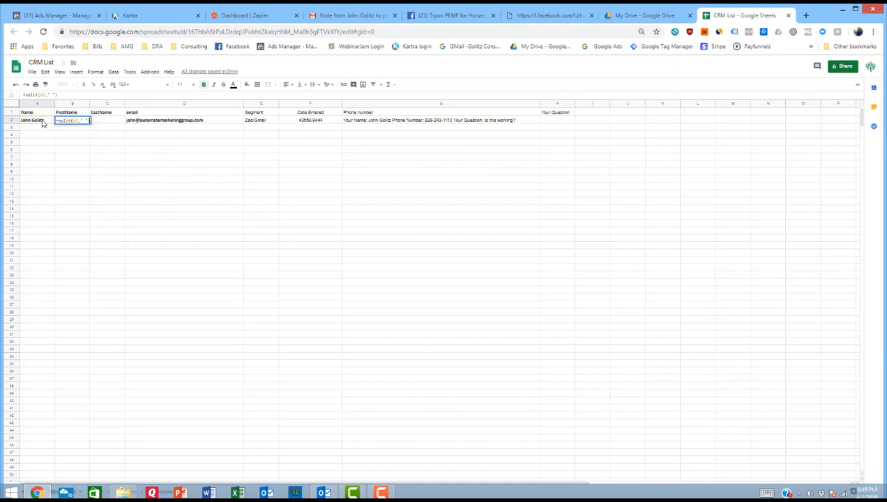
pyautogui.press('Return')
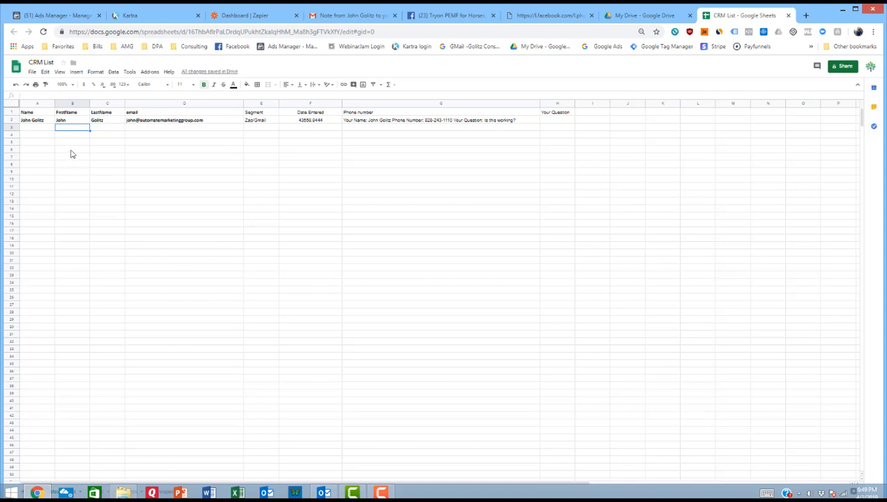
# Step: Enter the formula =split(A3," ") in cell B3 under FirstName
pyautogui.write('=')
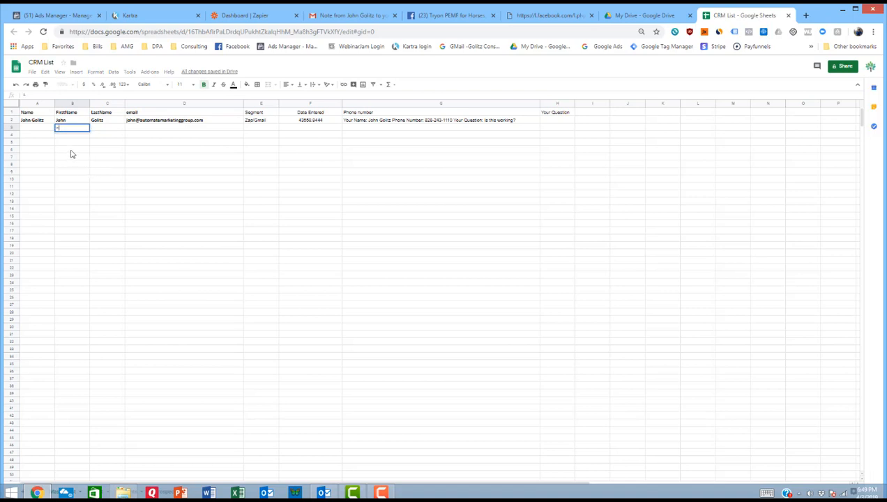
pyautogui.write('split')
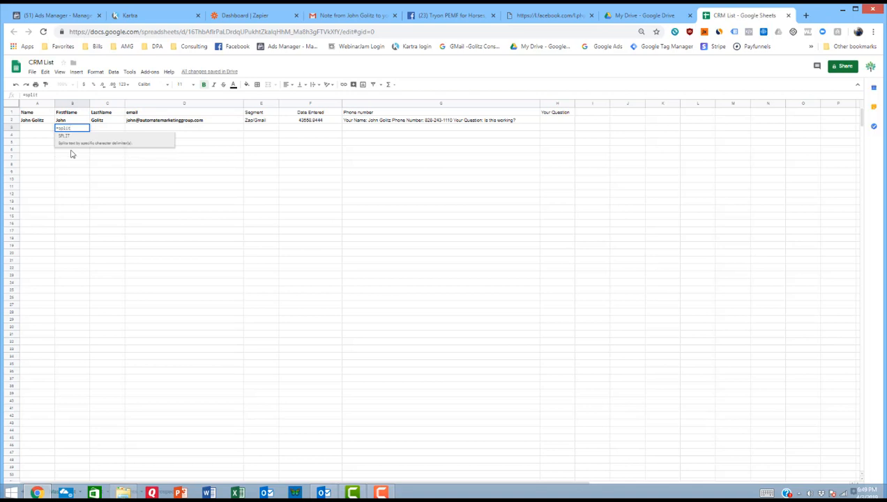
pyautogui.write('((')
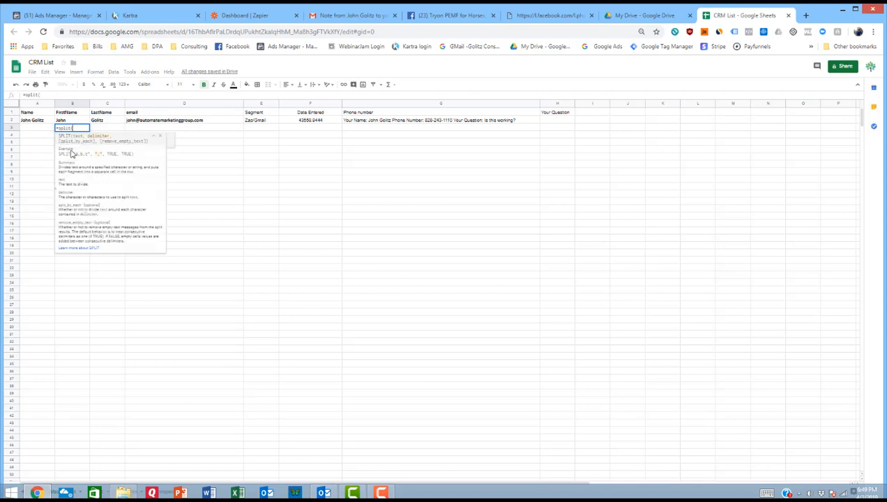
pyautogui.click(41, 131)
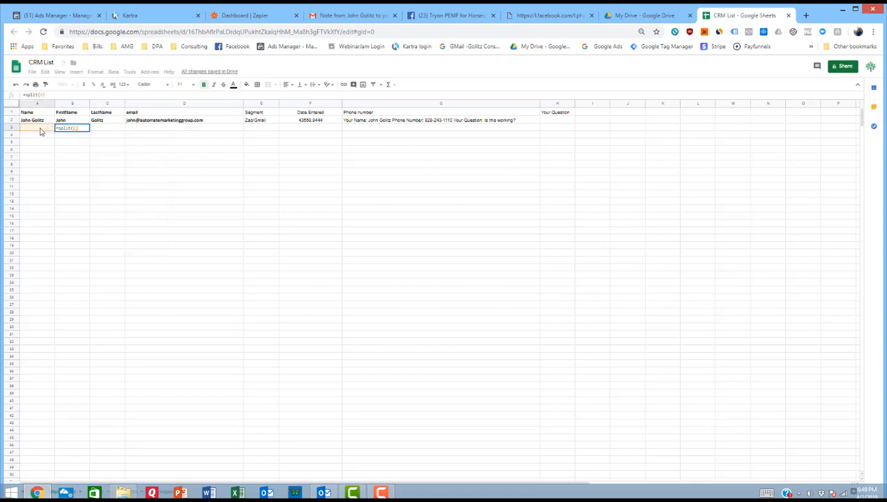
pyautogui.write(',')
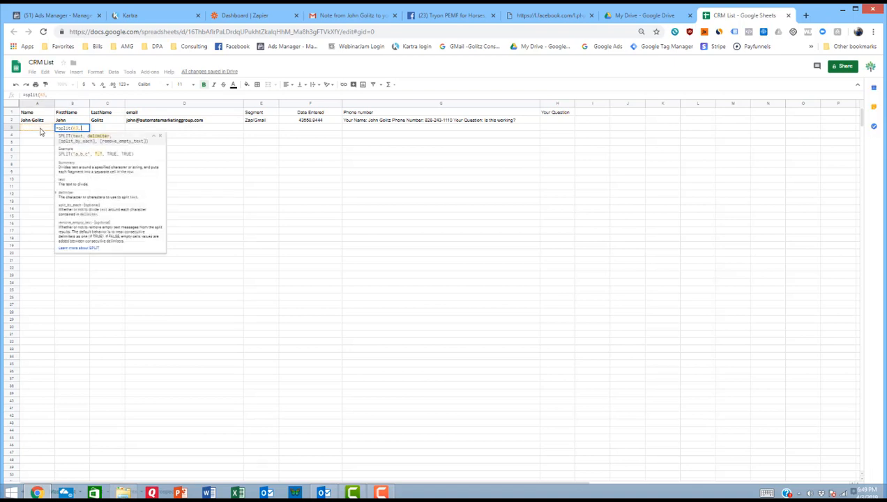
pyautogui.write('" ")')
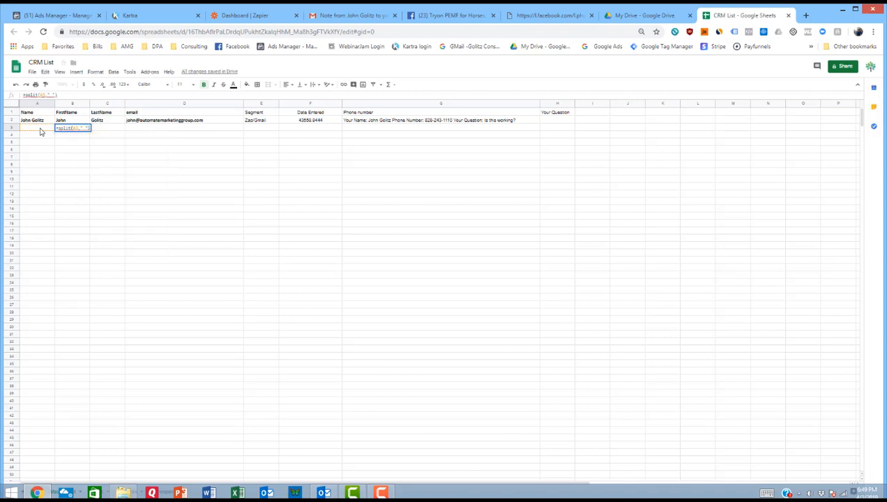
pyautogui.press('Return')
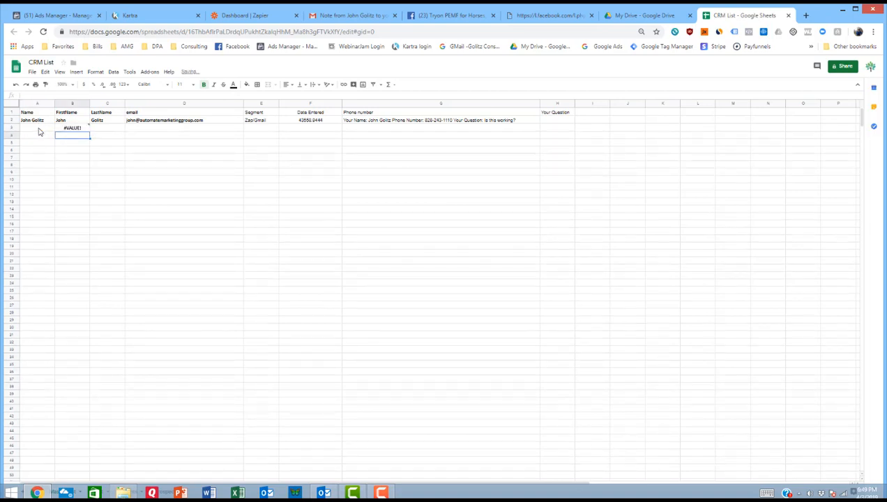
# Step: Enter "Test this" in cell A3 under Name to try out the split formula
pyautogui.click(39, 128)
pyautogui.write('T')
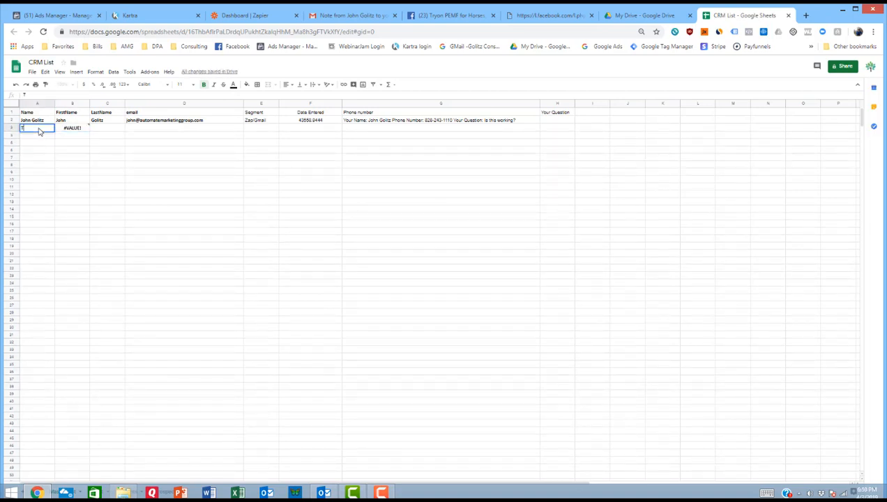
pyautogui.write('est this')
pyautogui.press('Return')
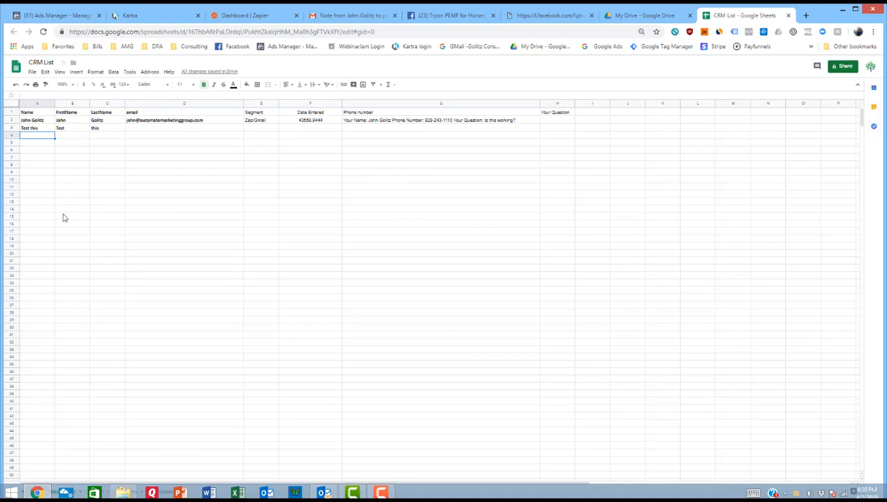
# Step: Fill the split formulas in B2:B3 down the FirstName column through row 21
pyautogui.click(79, 123)
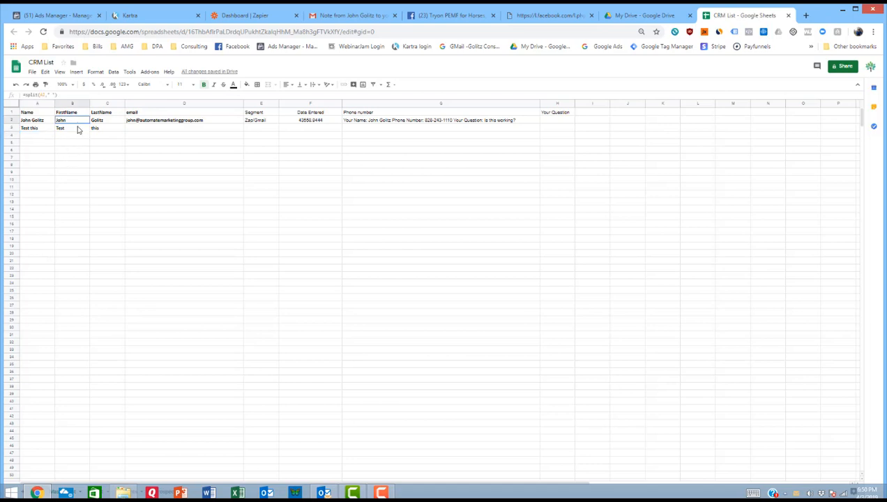
pyautogui.moveTo(79, 124); pyautogui.dragTo(80, 129)
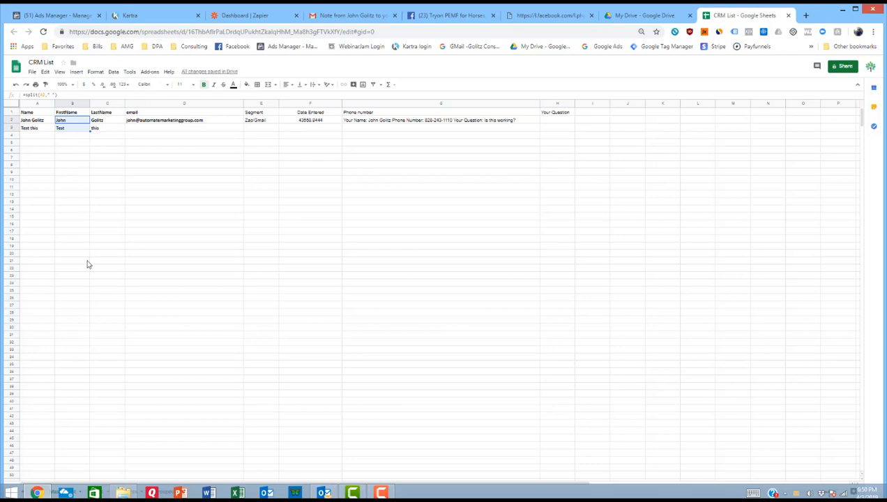
pyautogui.moveTo(87, 265); pyautogui.dragTo(87, 265)
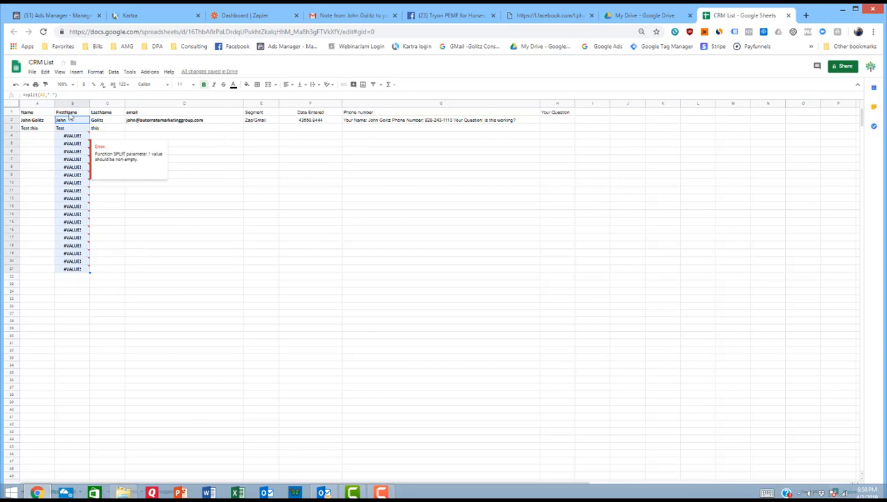
# Step: Check the copied formula in B5 and enter a sample first and last name in cell A4
pyautogui.click(29, 136)
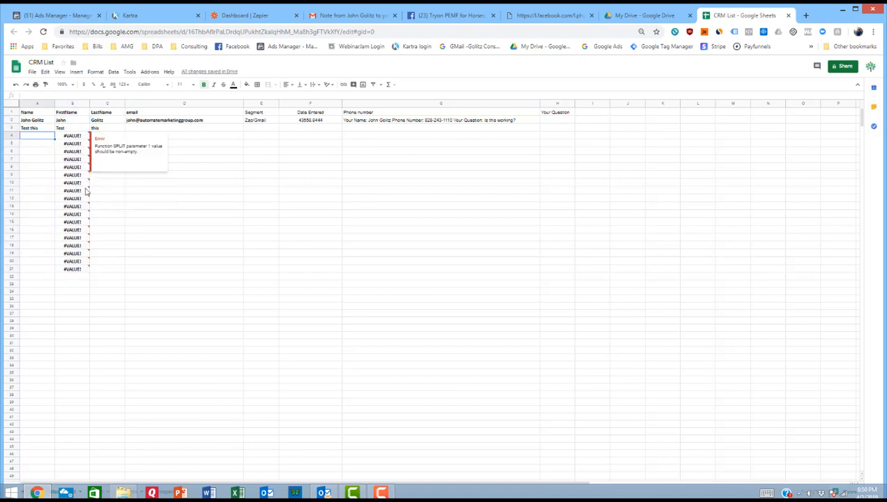
pyautogui.click(70, 142)
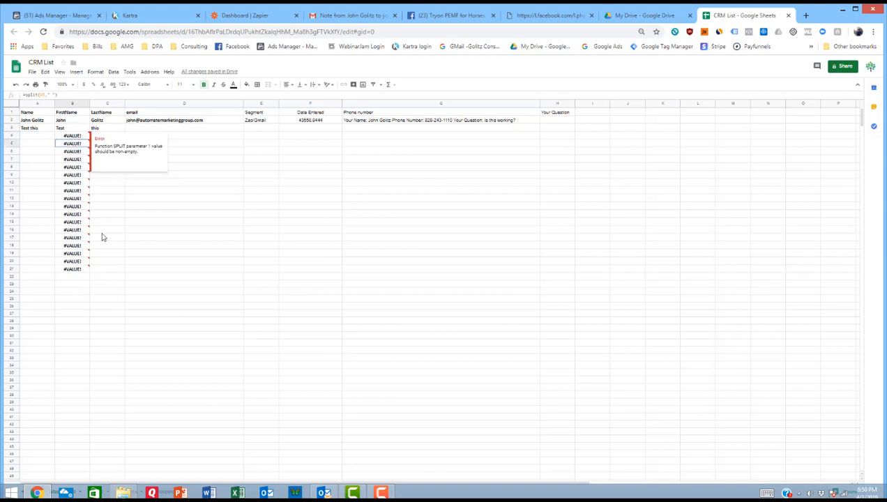
pyautogui.click(33, 136)
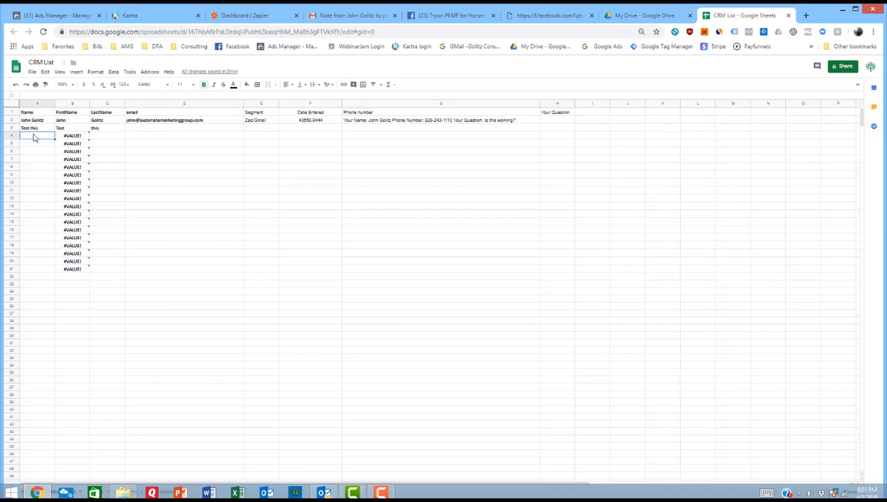
pyautogui.write('Bob smo')
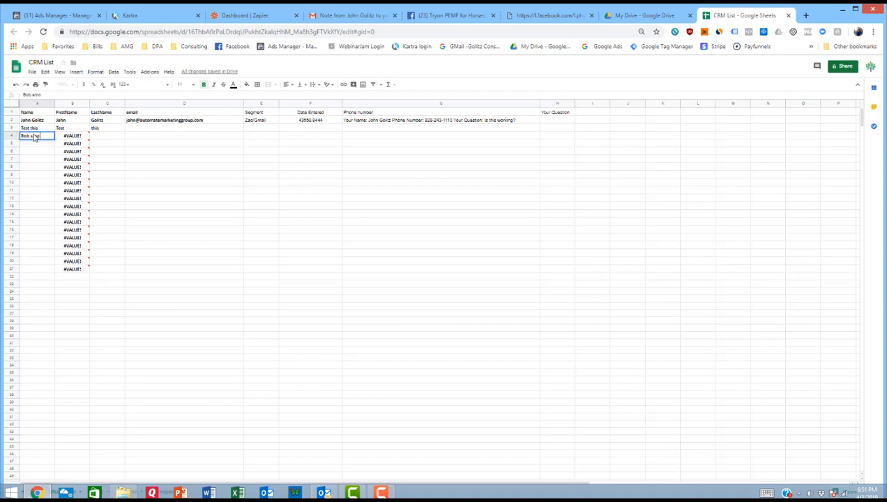
pyautogui.write('th')
pyautogui.press('Return')
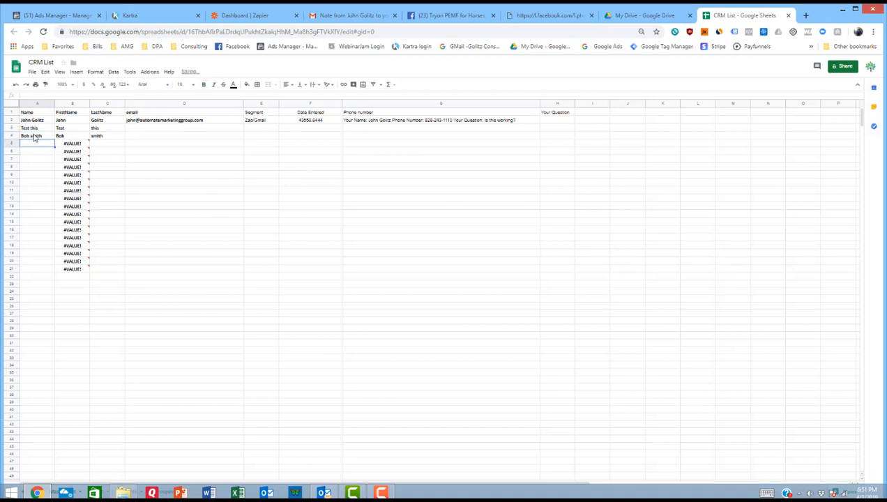
# Step: Check the formula in B4, then replace the split formulas in B2:C4 with their plain values
pyautogui.click(76, 136)
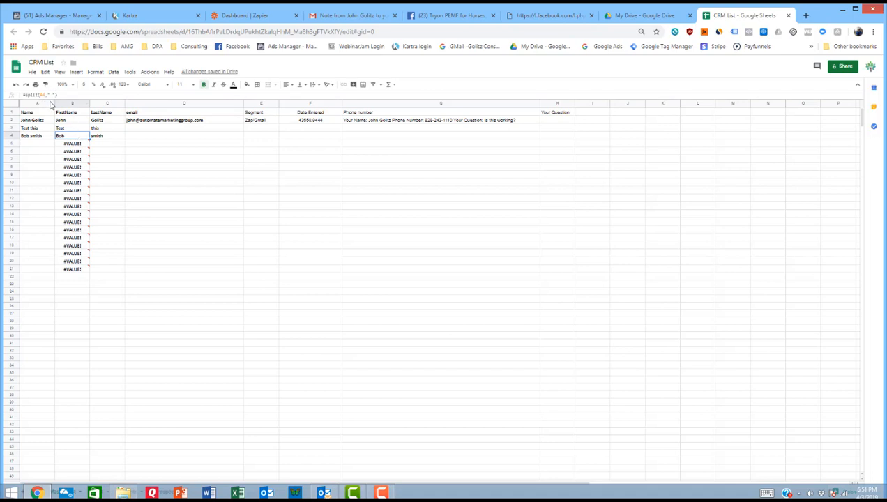
pyautogui.moveTo(70, 120); pyautogui.dragTo(102, 139)
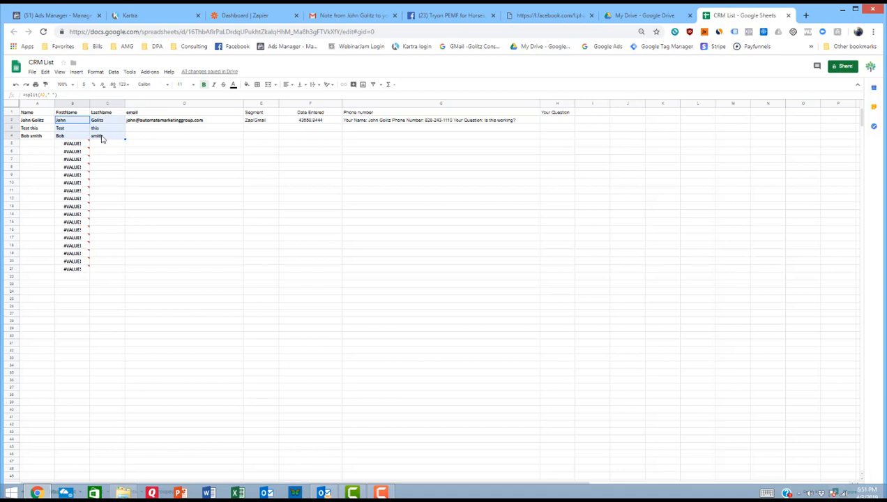
pyautogui.hotkey('ctrl', 'c')
pyautogui.hotkey('ctrl', 'shift', 'v')
pyautogui.click(81, 120)
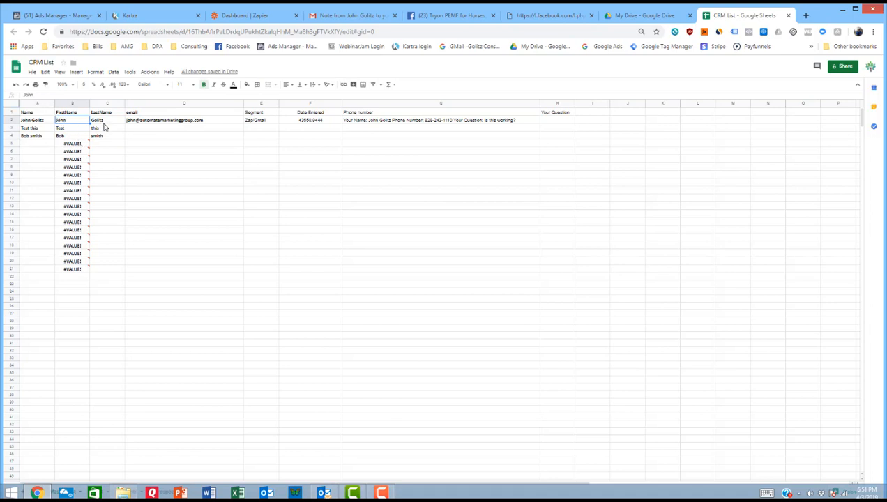
# Step: Delete the full name from cell A2 and check the error notes on the remaining split formulas in column B
pyautogui.click(33, 121)
pyautogui.press('Delete')
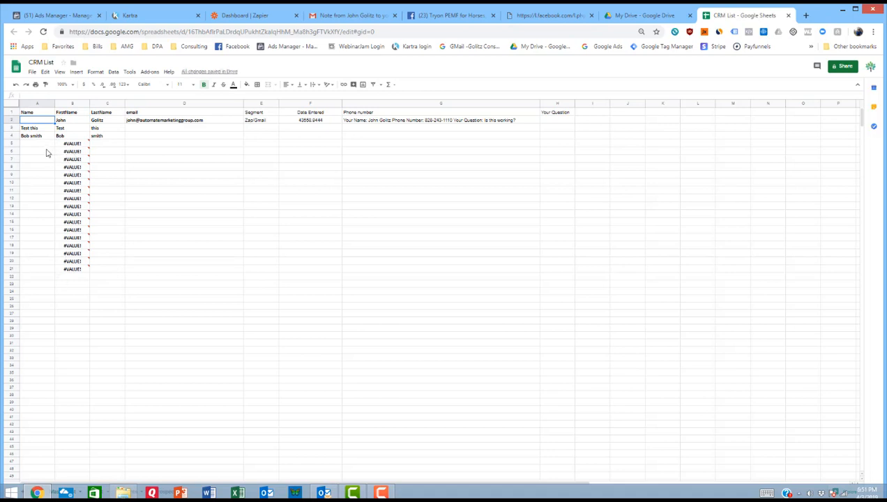
pyautogui.moveTo(72, 150)
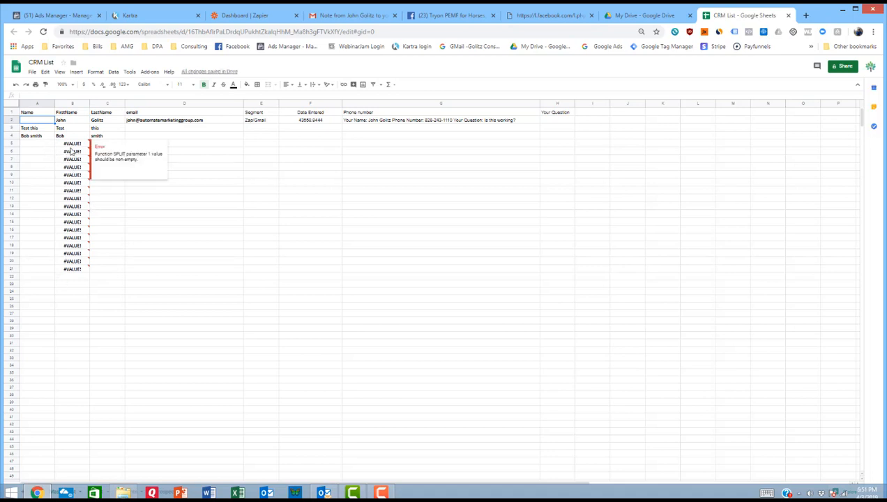
pyautogui.moveTo(80, 170)
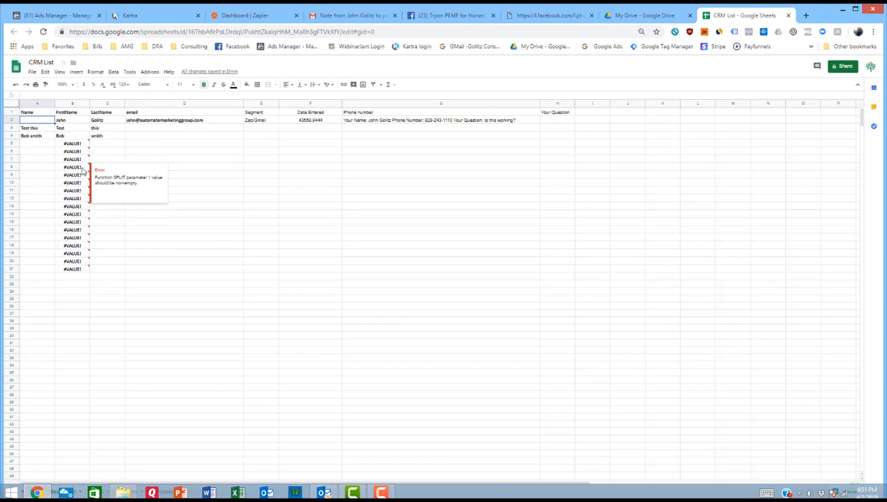